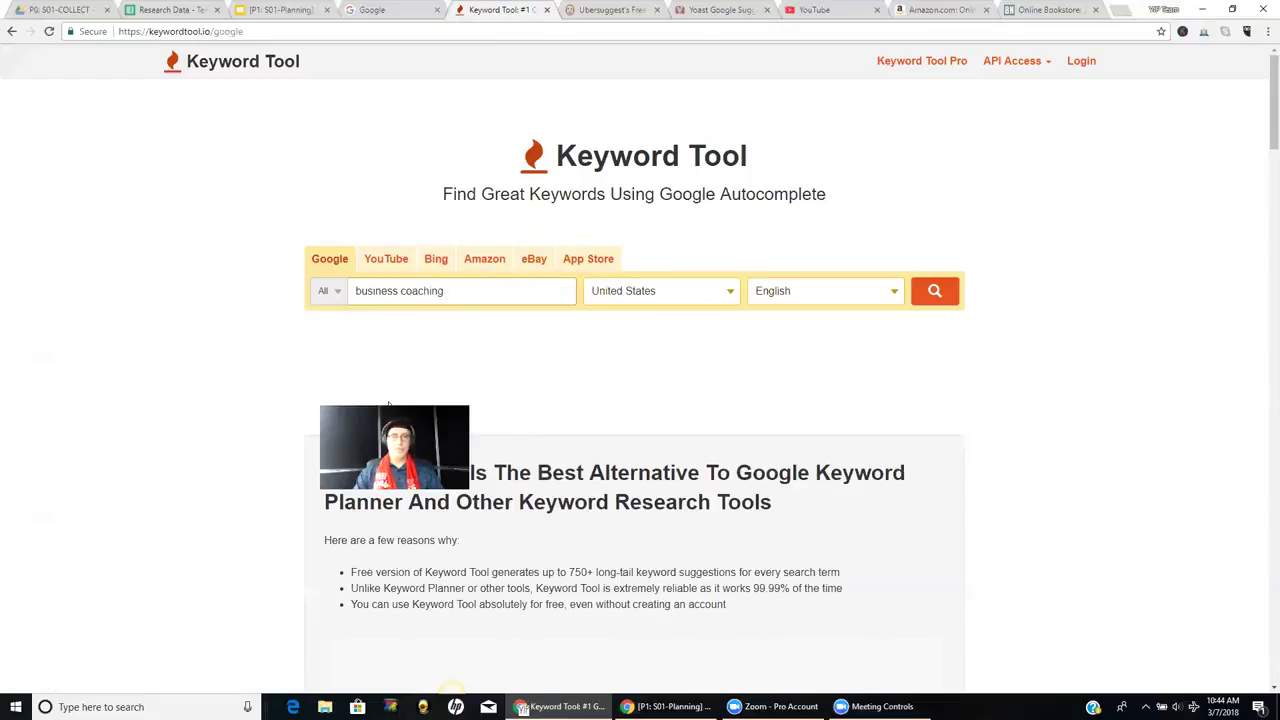
- Generate Google keyword suggestions for "business coaching" across all result types, for the United States in English
click(652, 296)
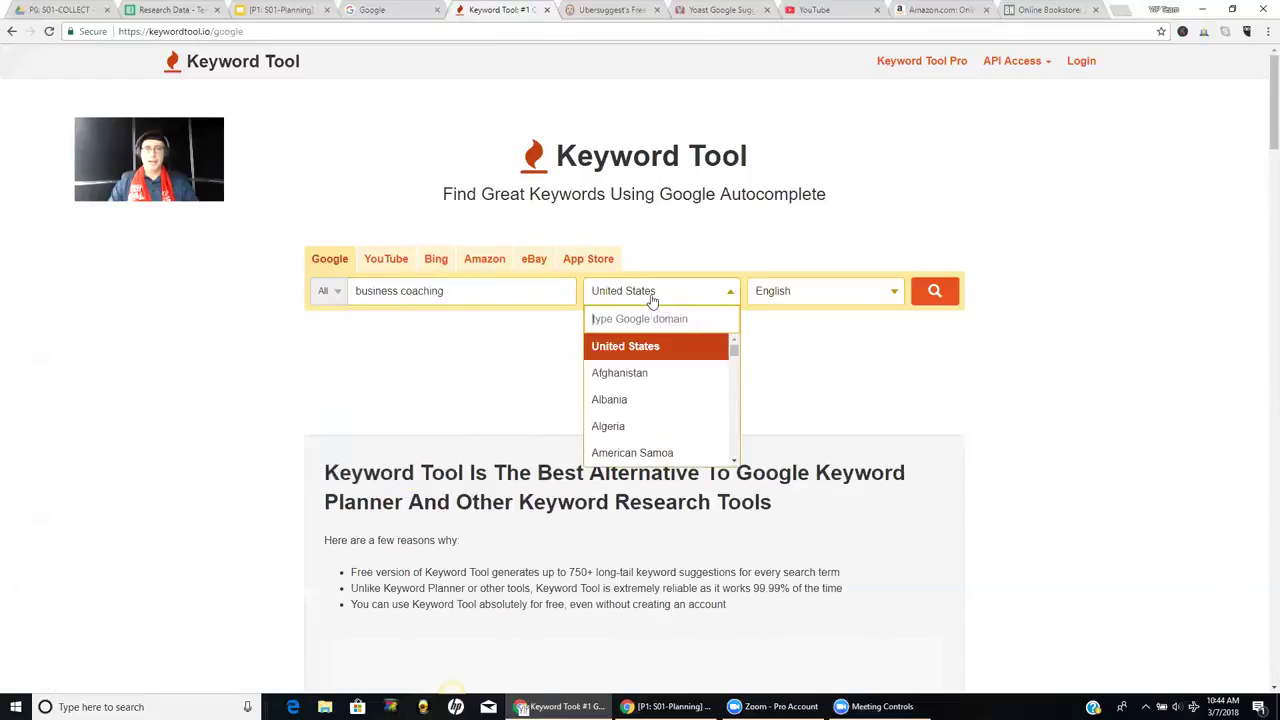
click(652, 298)
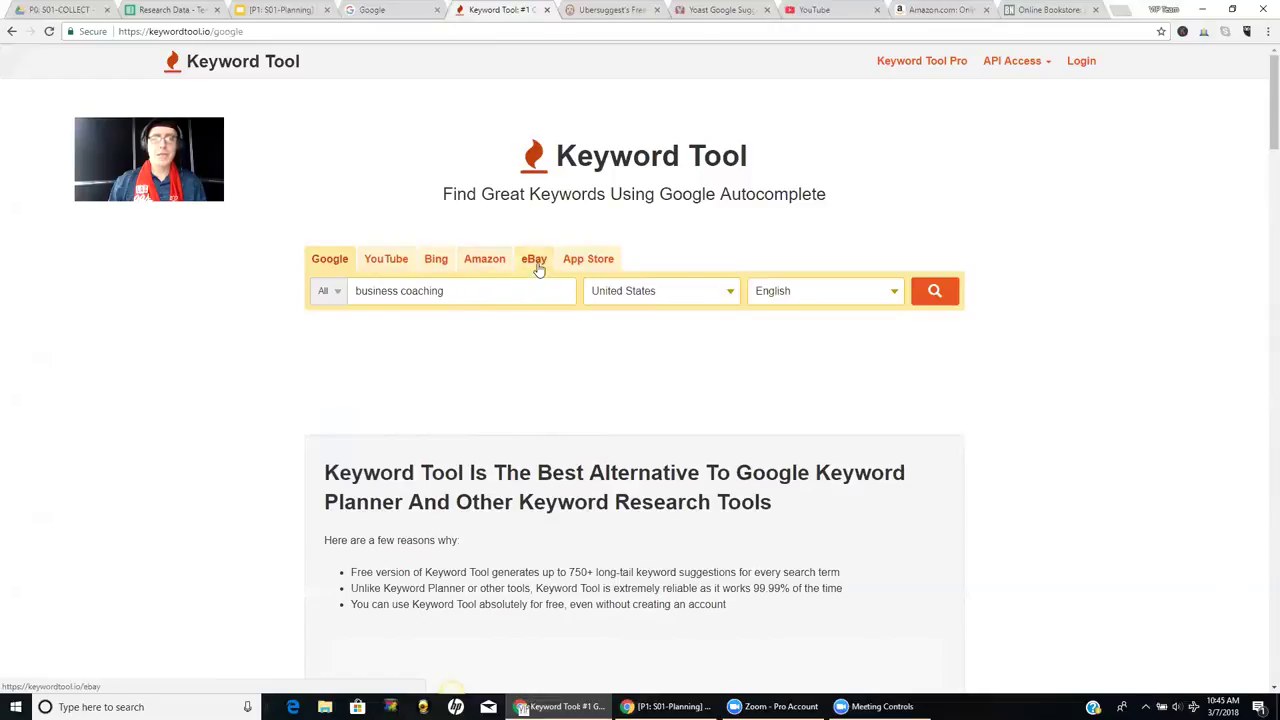
click(338, 295)
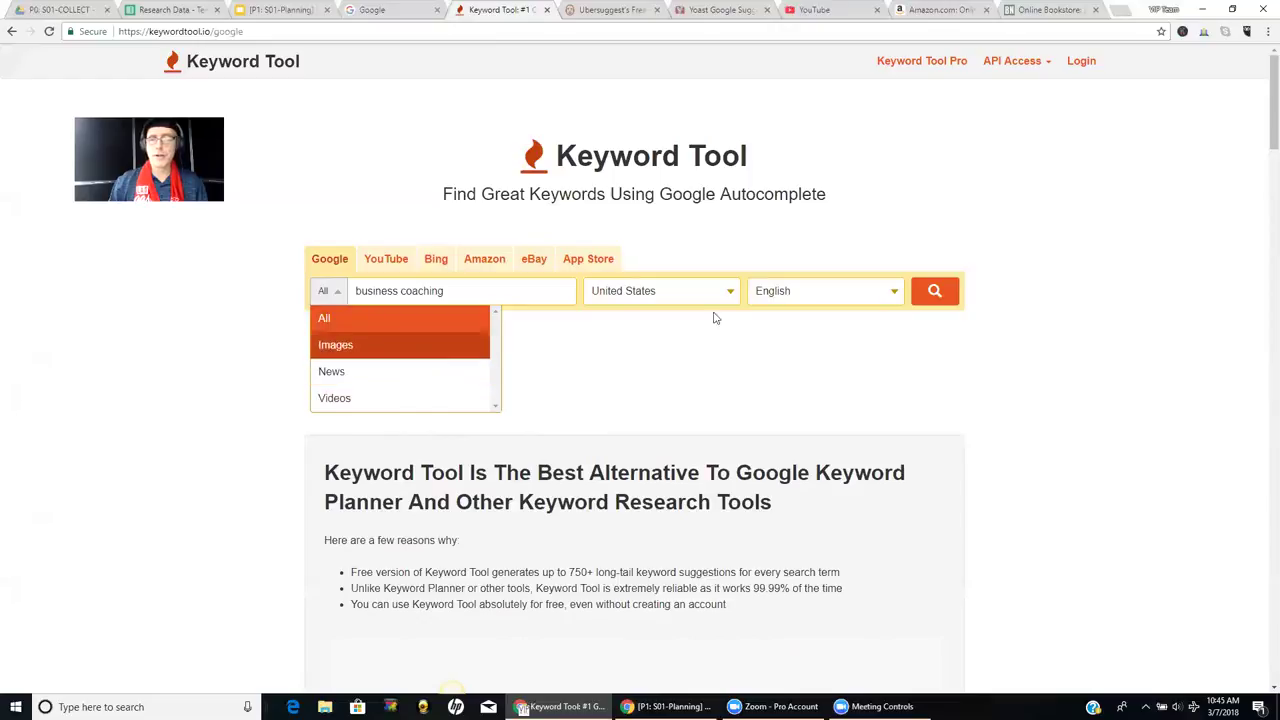
click(549, 291)
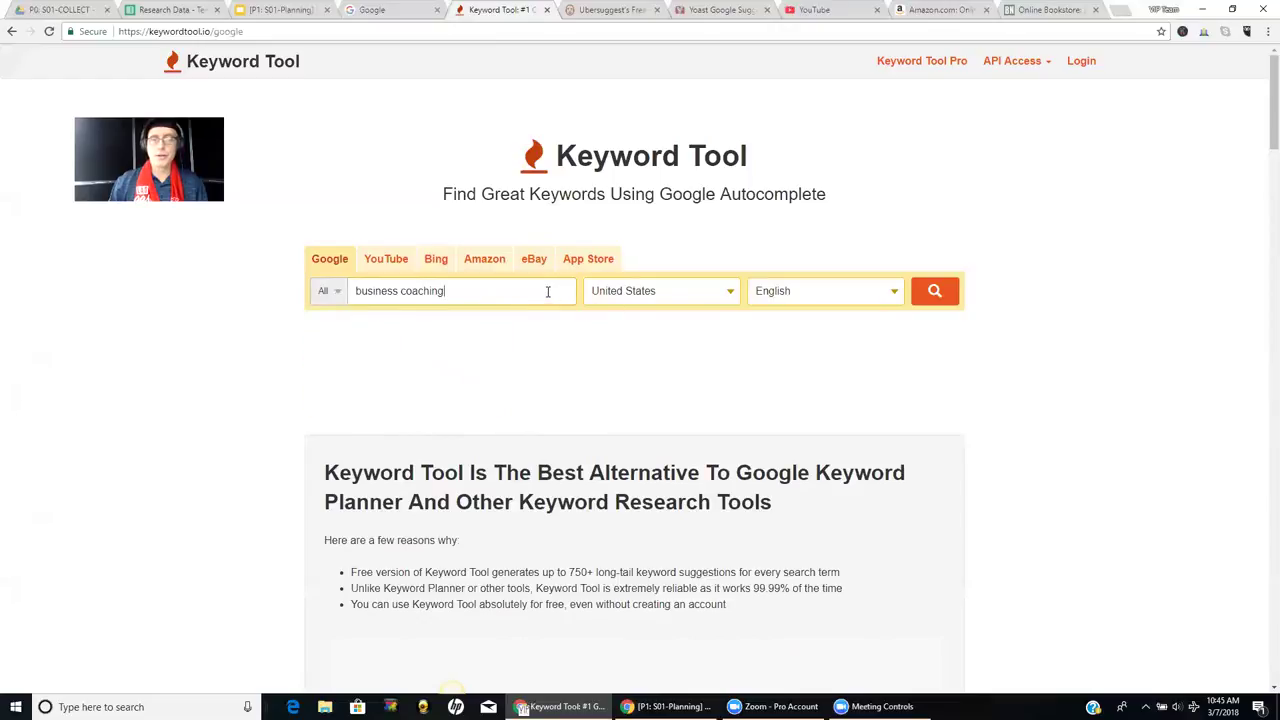
click(945, 302)
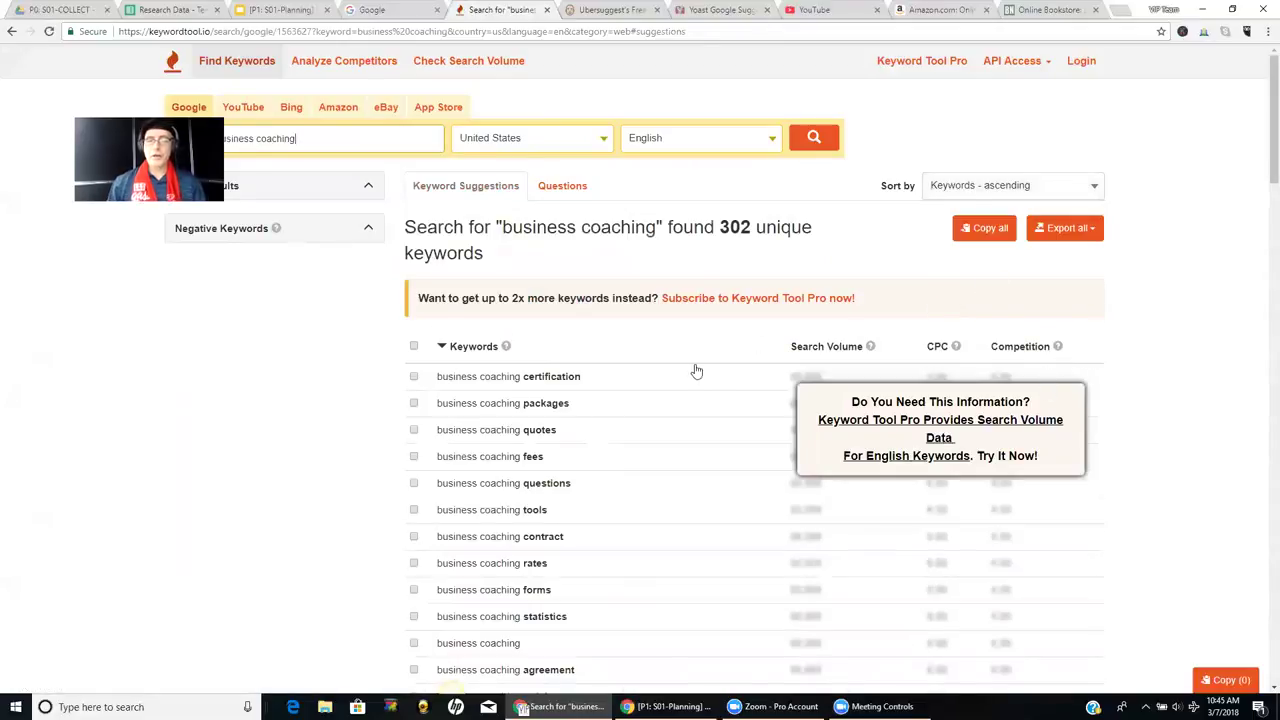
- Examine the list of keyword suggestions generated for "business coaching", including the variations further down the list
scroll(695, 370, down, 2)
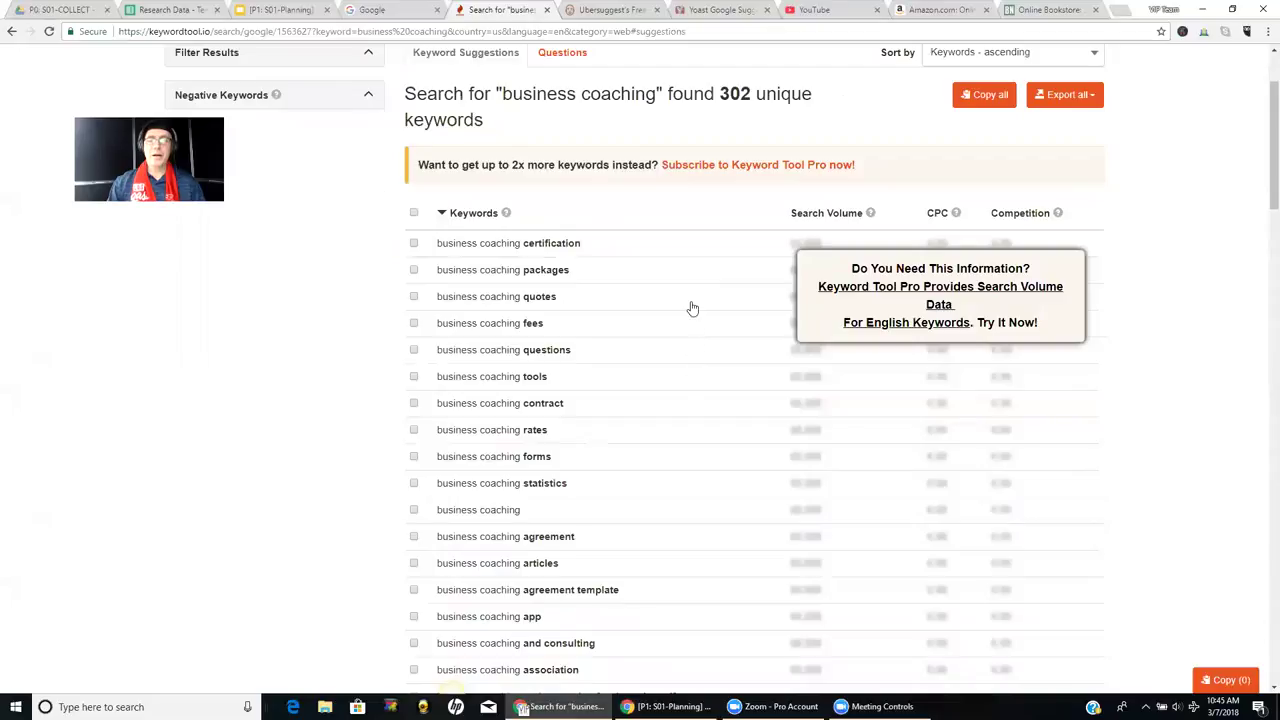
scroll(688, 300, down, 1)
scroll(660, 295, up, 3)
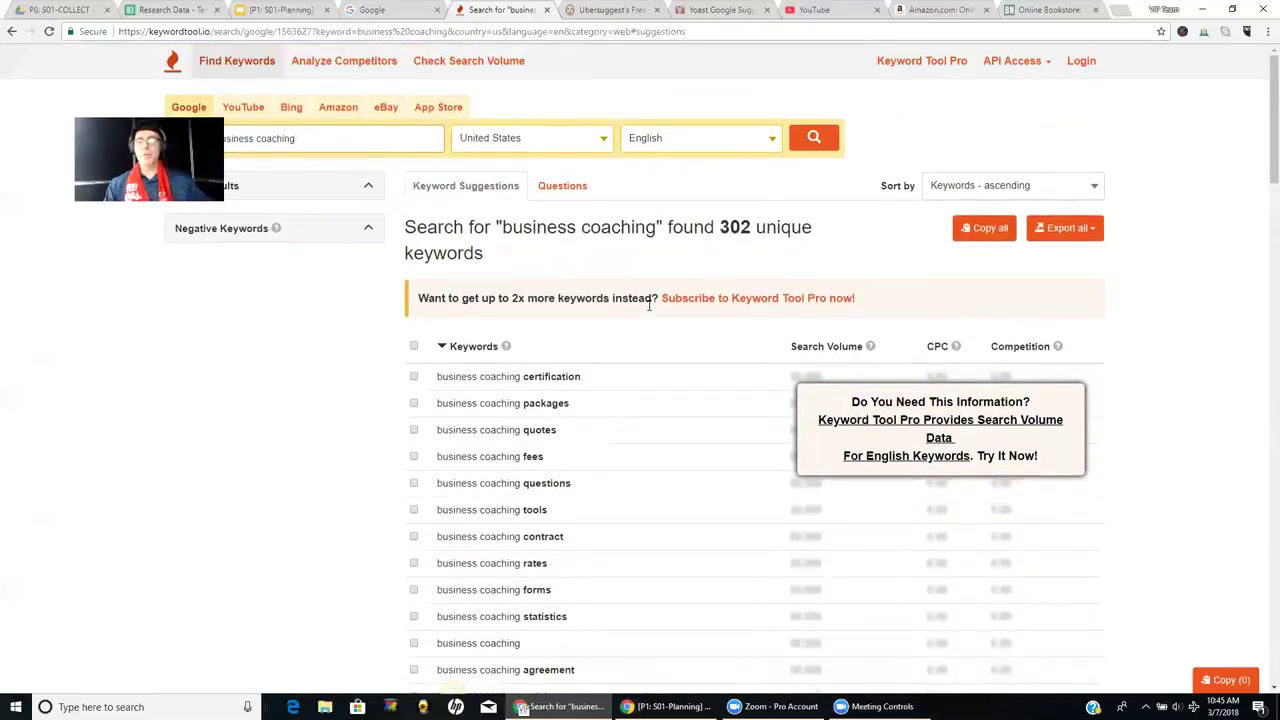
scroll(648, 306, down, 3)
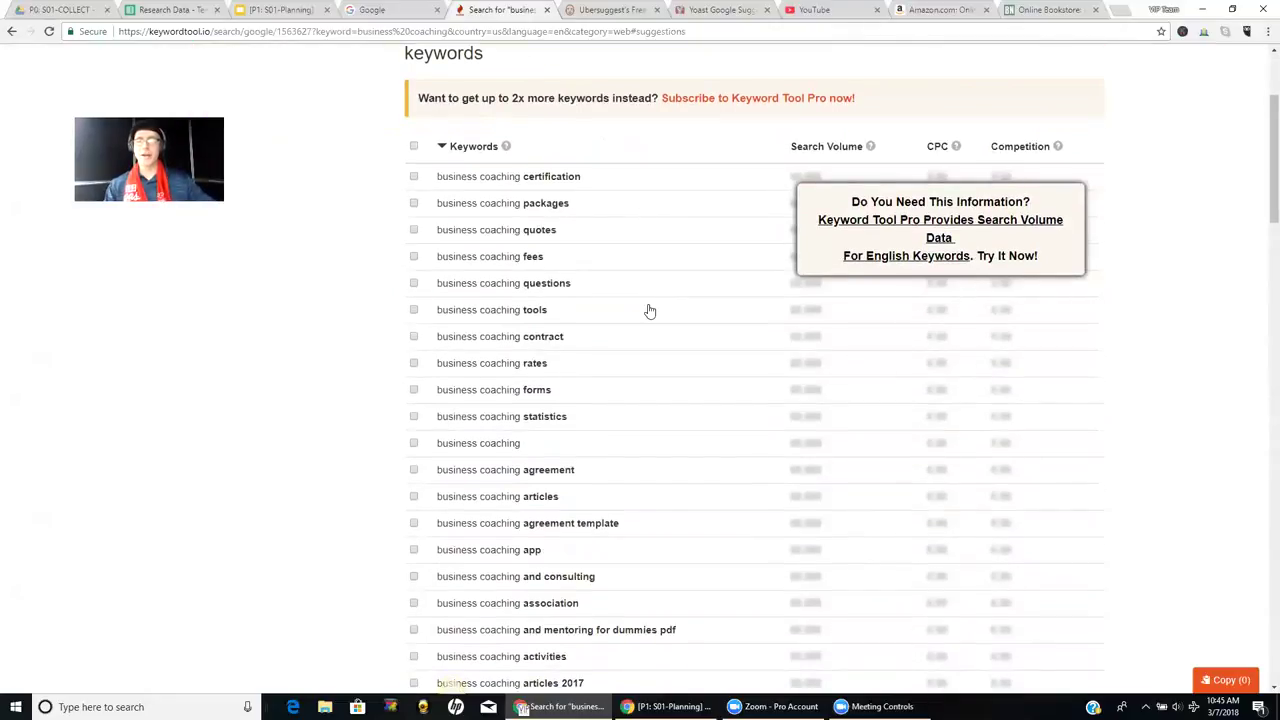
scroll(649, 309, up, 1)
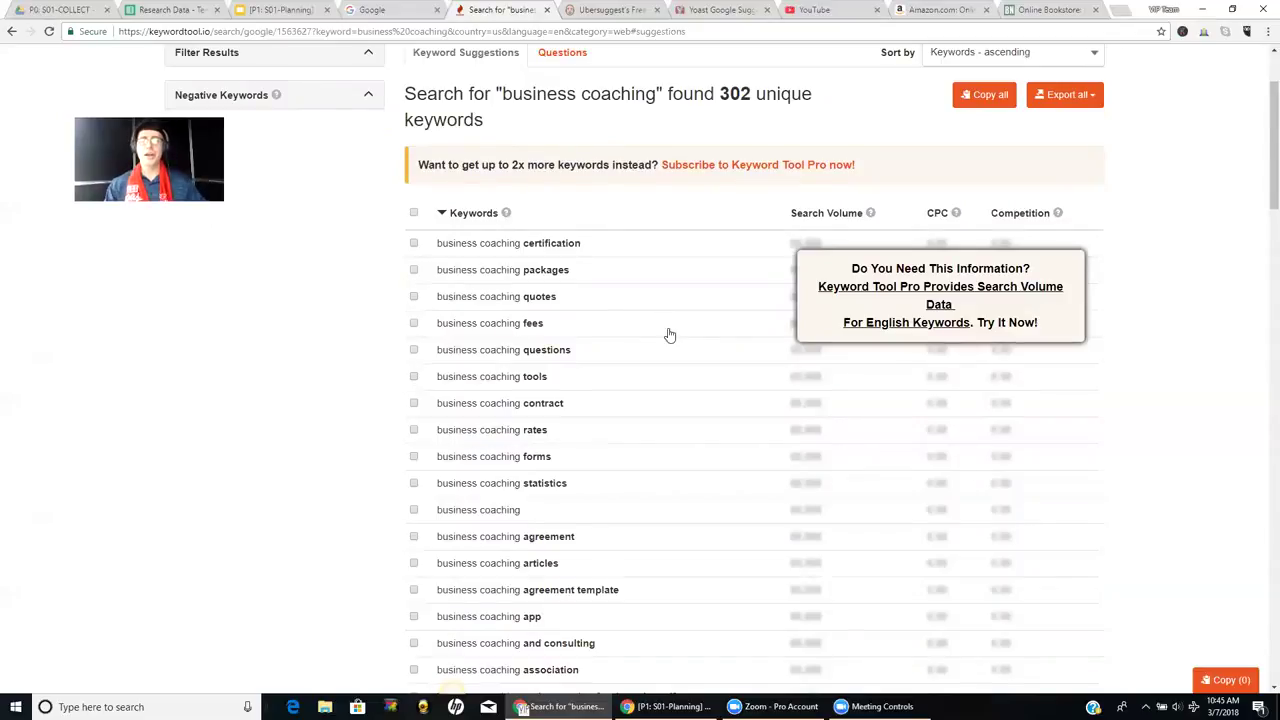
scroll(670, 335, down, 2)
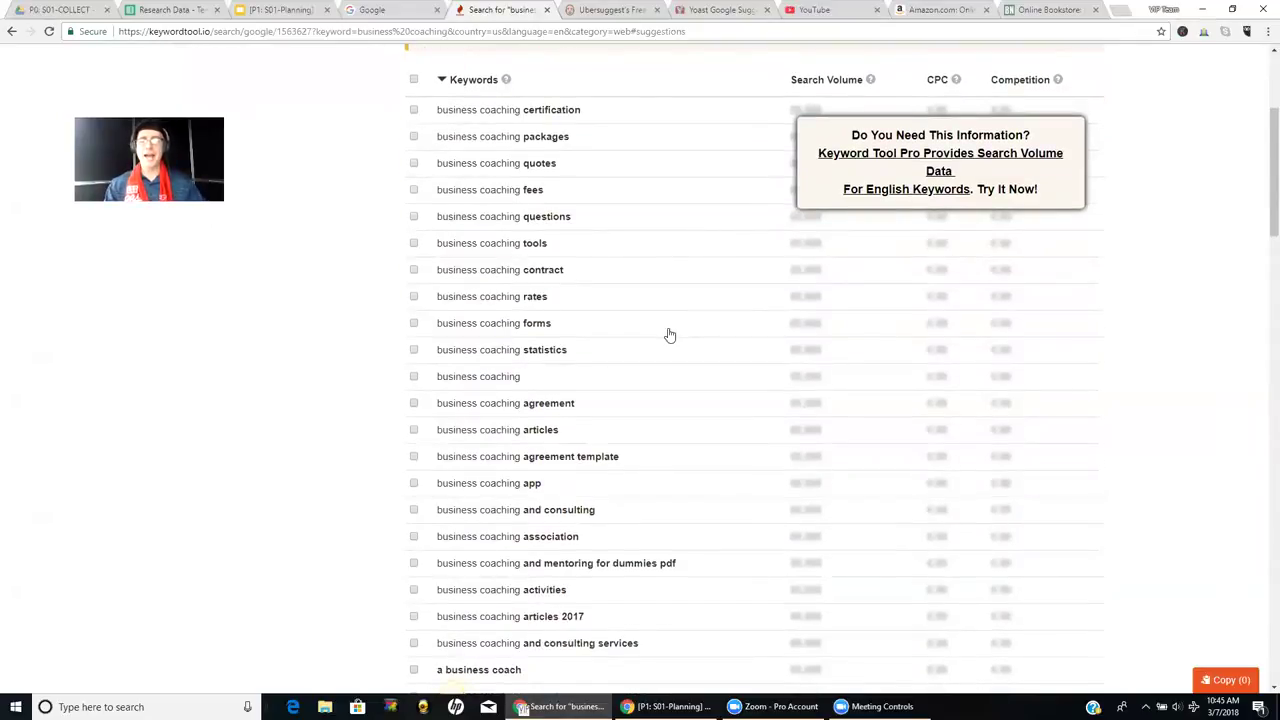
scroll(670, 335, up, 3)
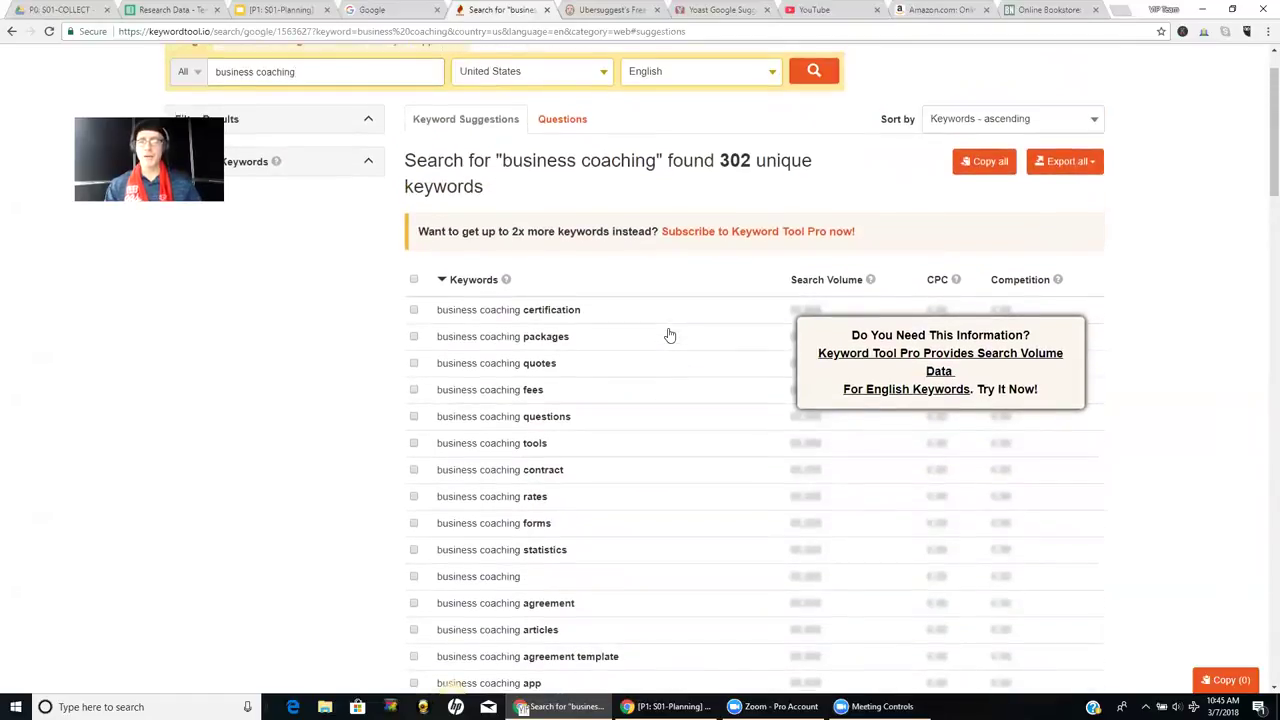
scroll(670, 335, down, 1)
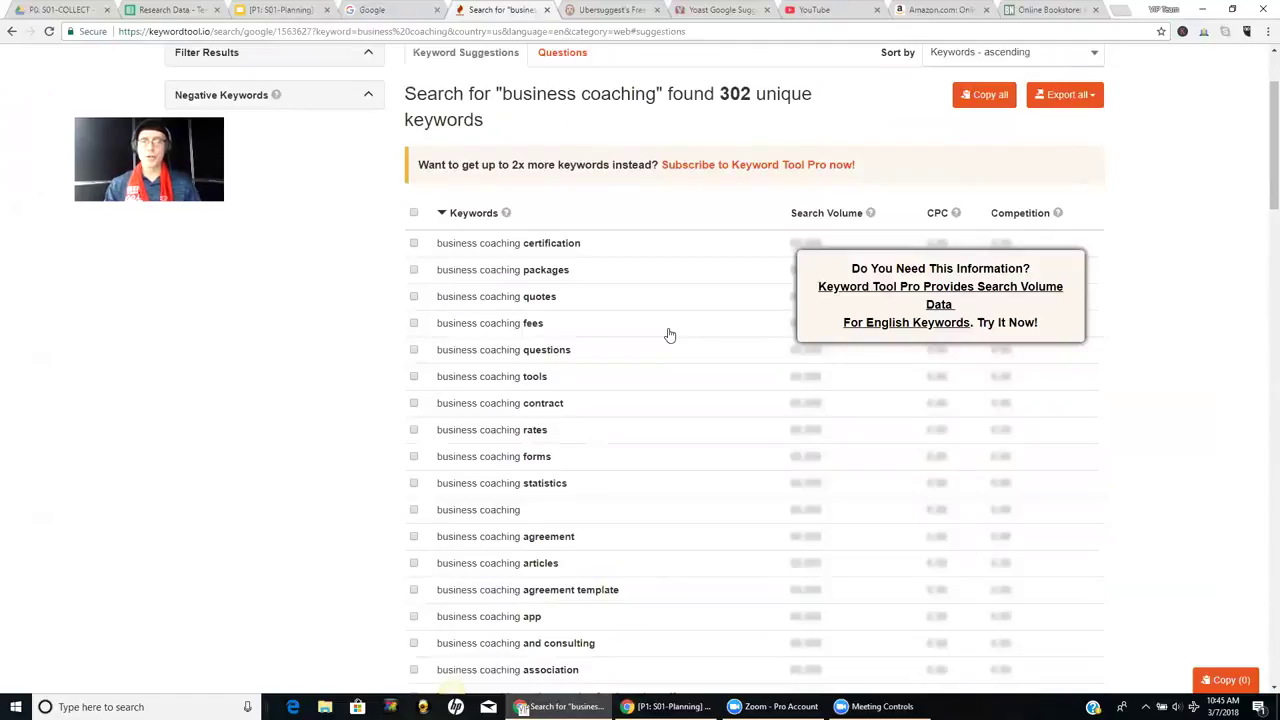
scroll(670, 335, down, 2)
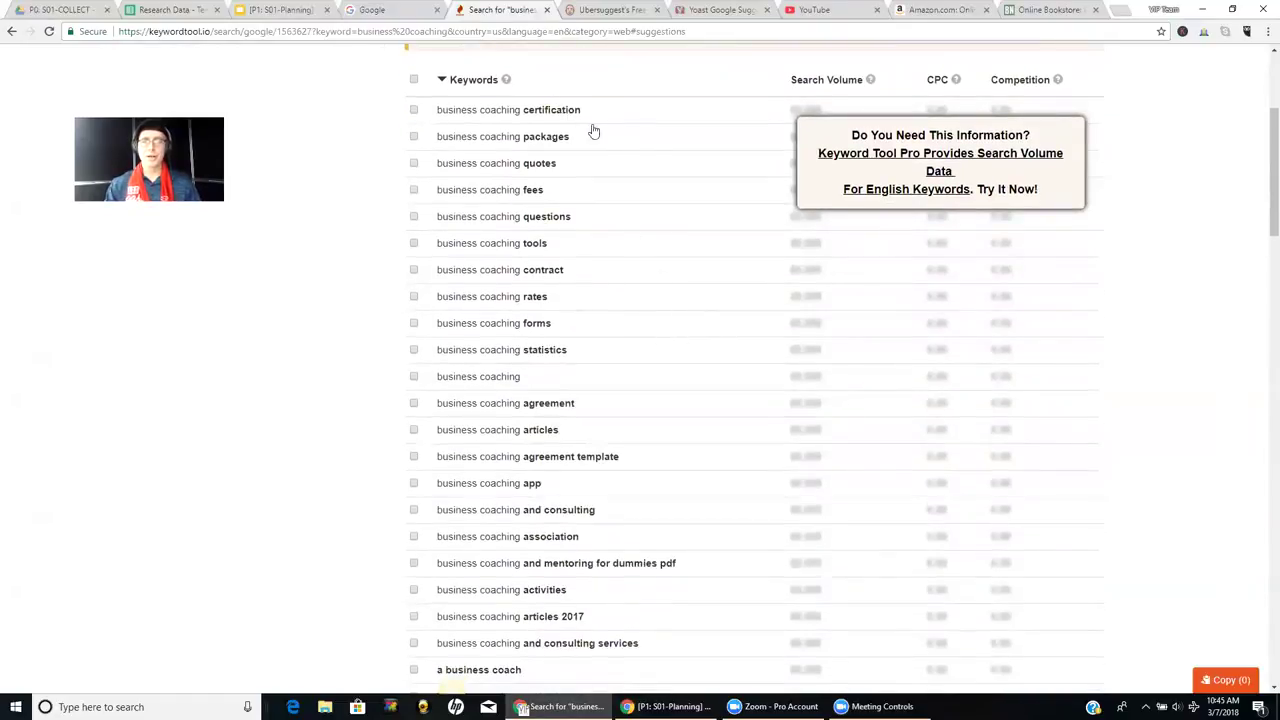
scroll(634, 206, down, 1)
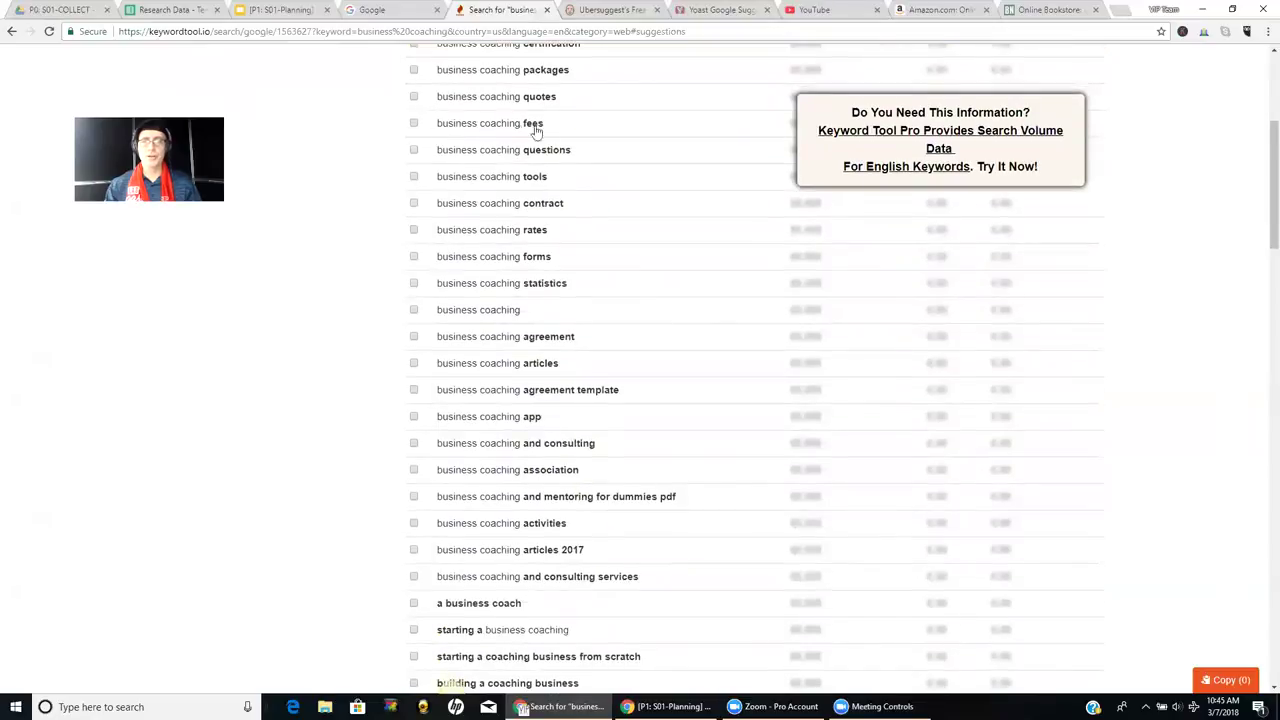
scroll(510, 193, down, 7)
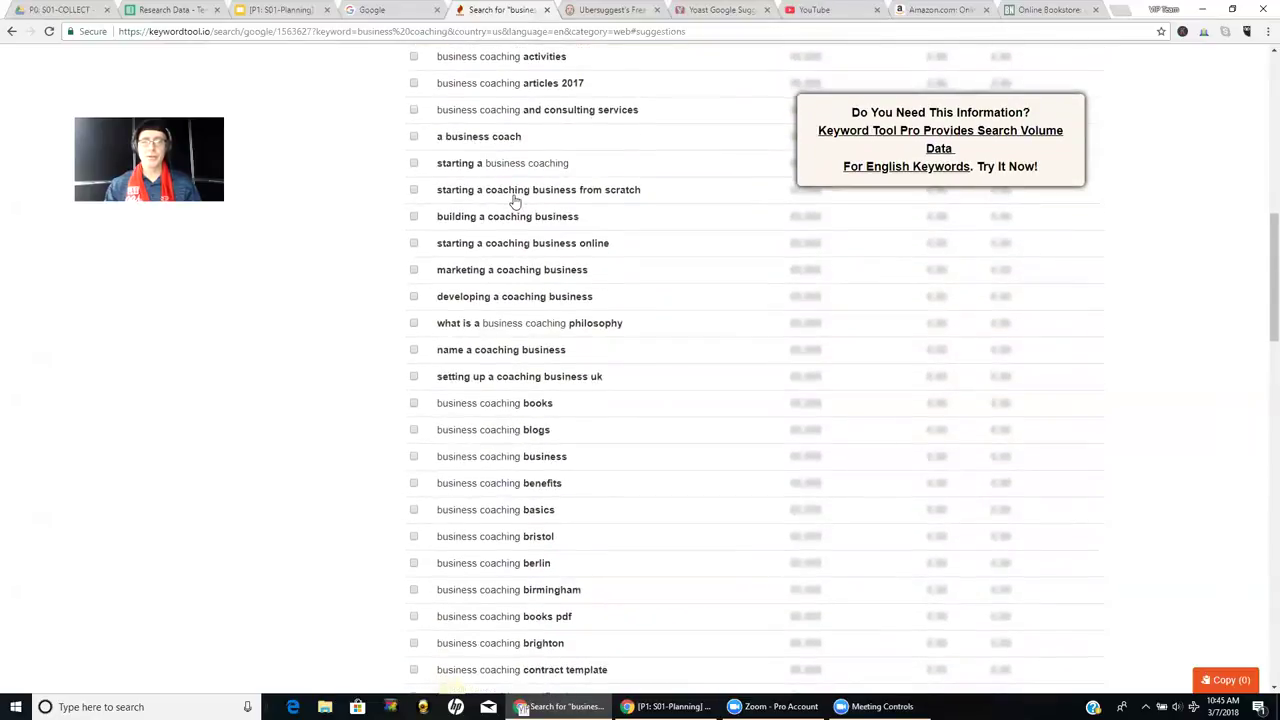
scroll(515, 200, down, 16)
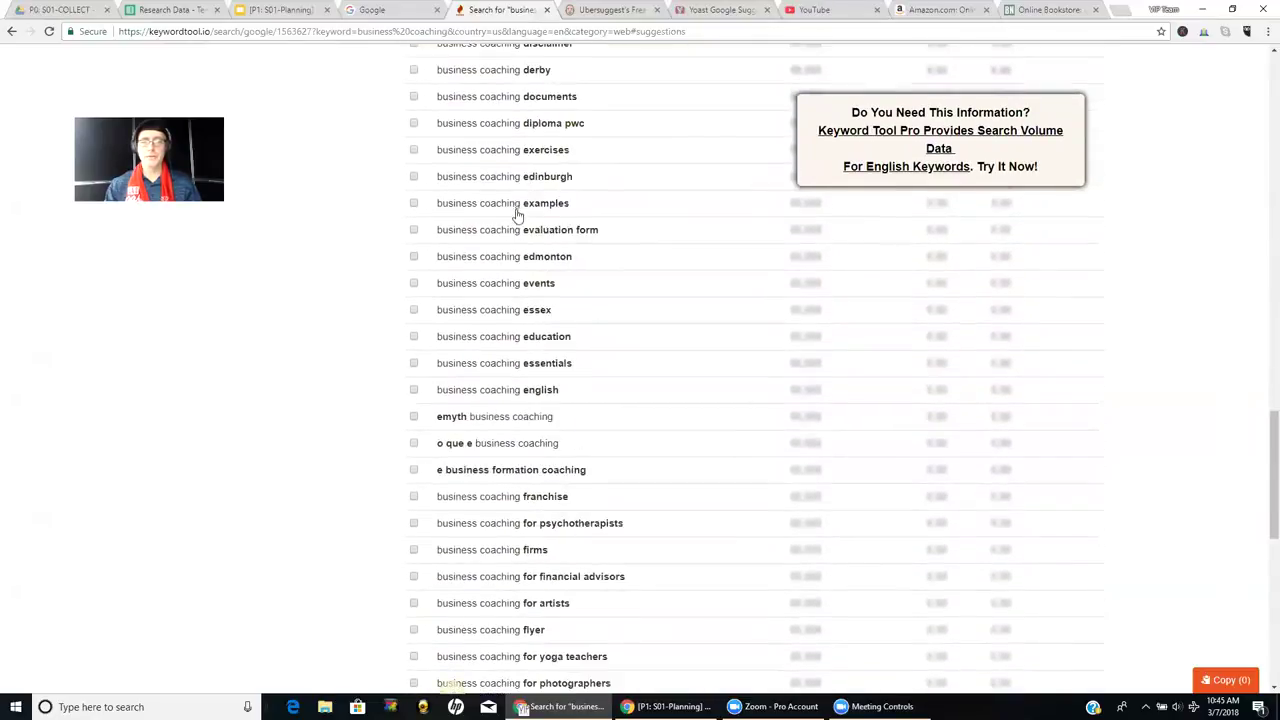
scroll(517, 215, down, 10)
scroll(550, 308, up, 5)
scroll(550, 308, down, 6)
scroll(550, 308, up, 12)
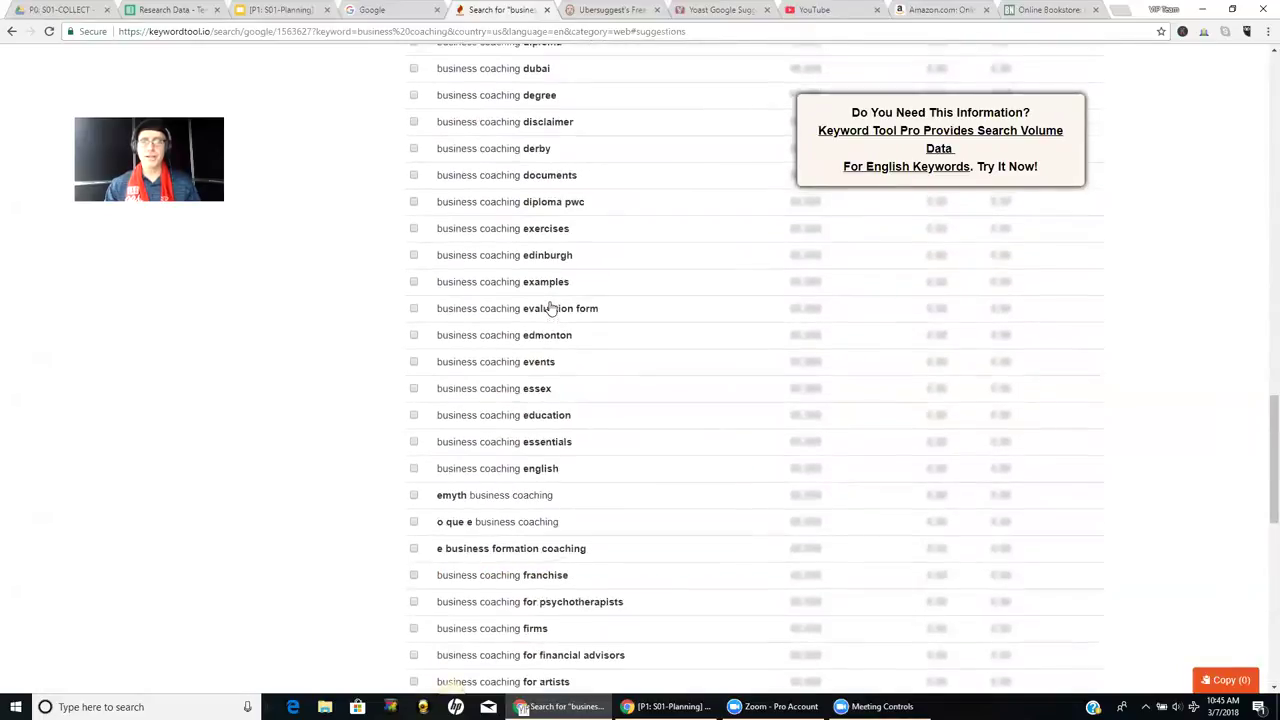
scroll(550, 308, up, 20)
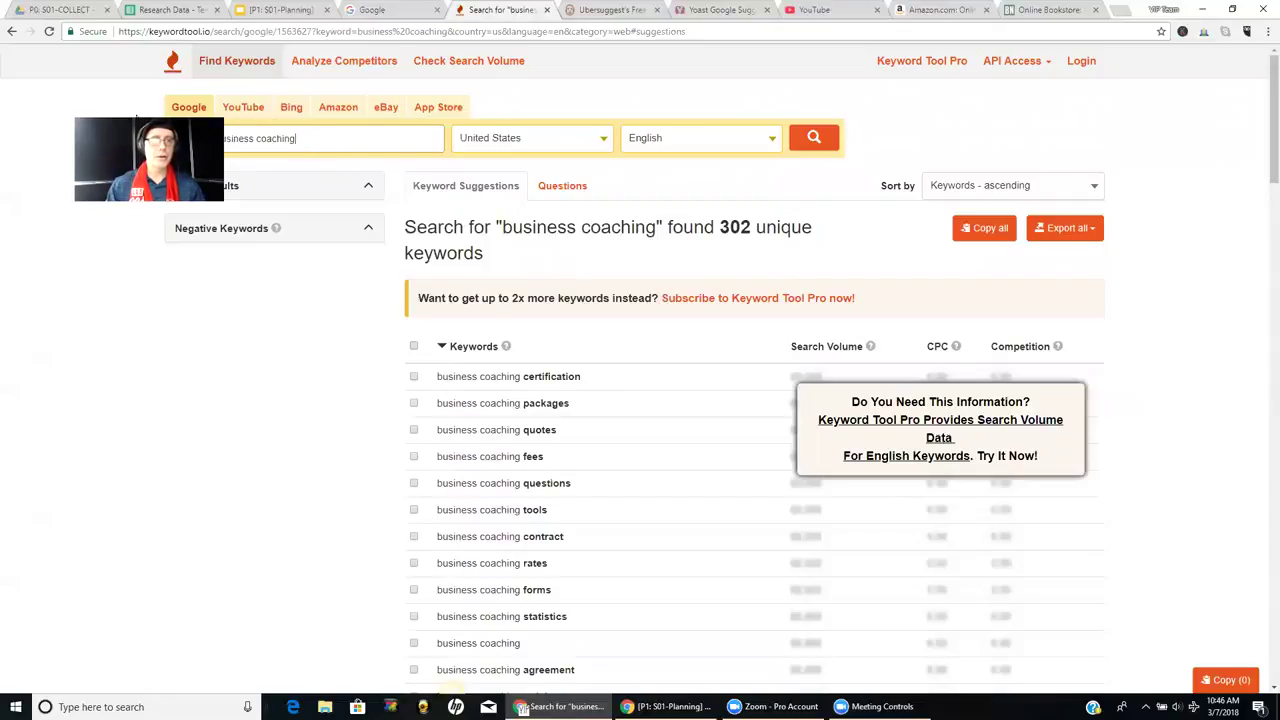
- Copy the search phrase "business coaching" from Keyword Tool and enter it as the keyword in Ubersuggest
drag(296, 138, 214, 138)
key(ctrl+c)
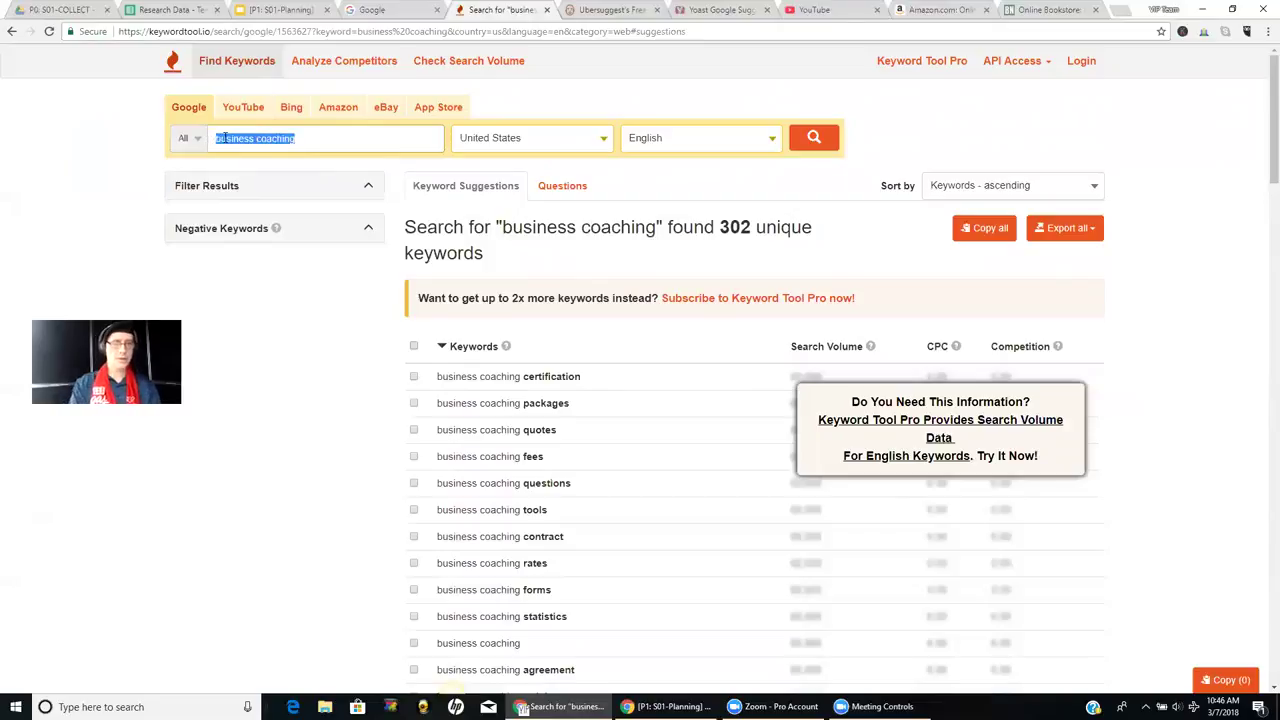
click(604, 12)
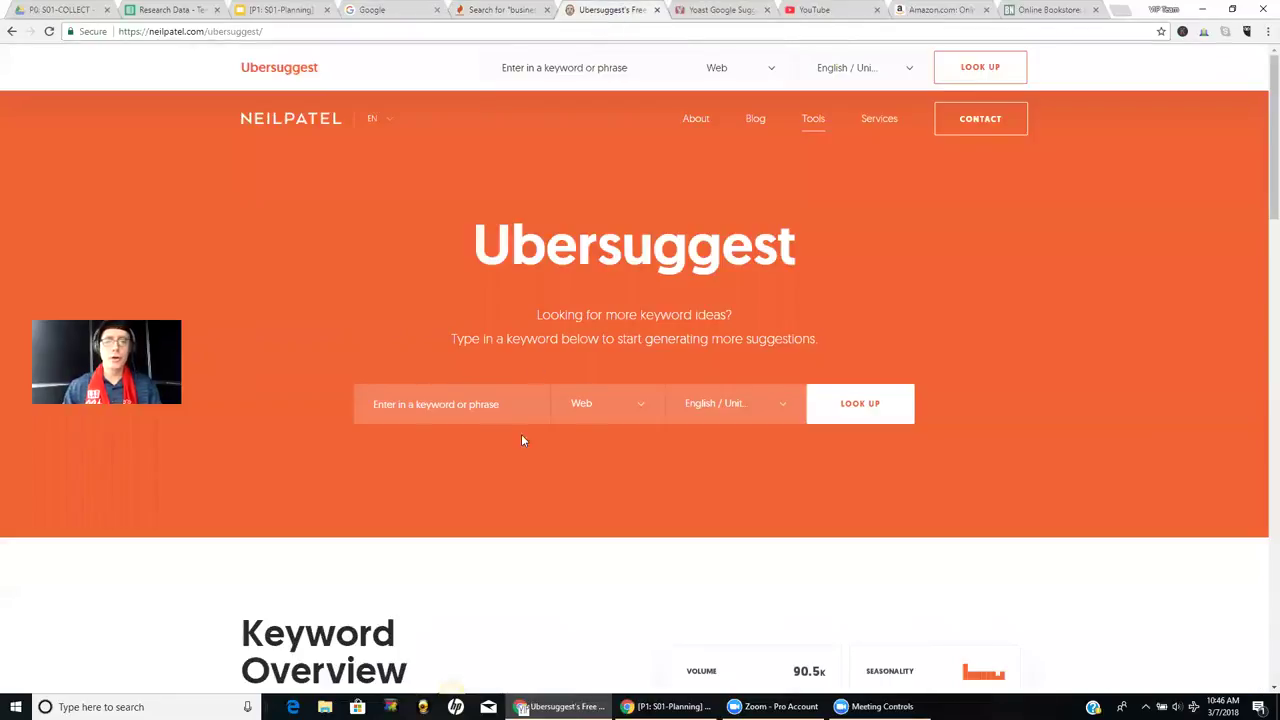
click(446, 416)
key(ctrl+v)
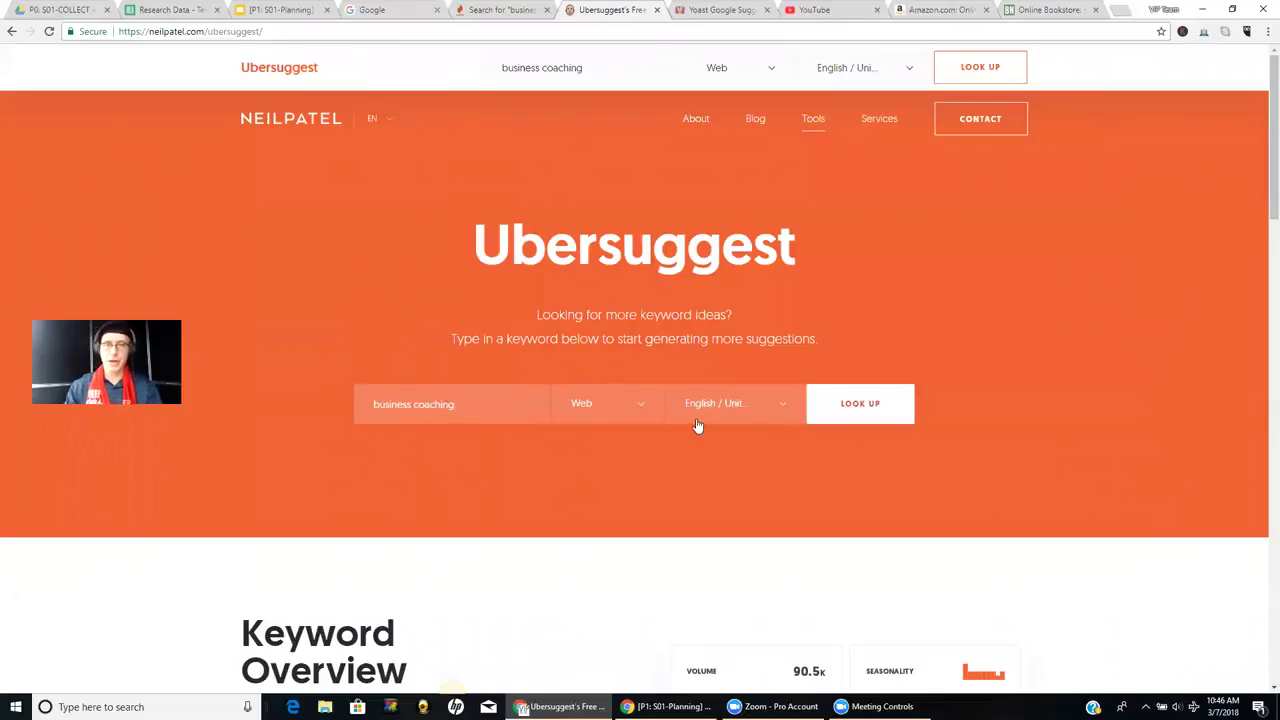
- Look up keyword ideas for the entered phrase with Web as the source, keeping the preset English language and region
click(641, 410)
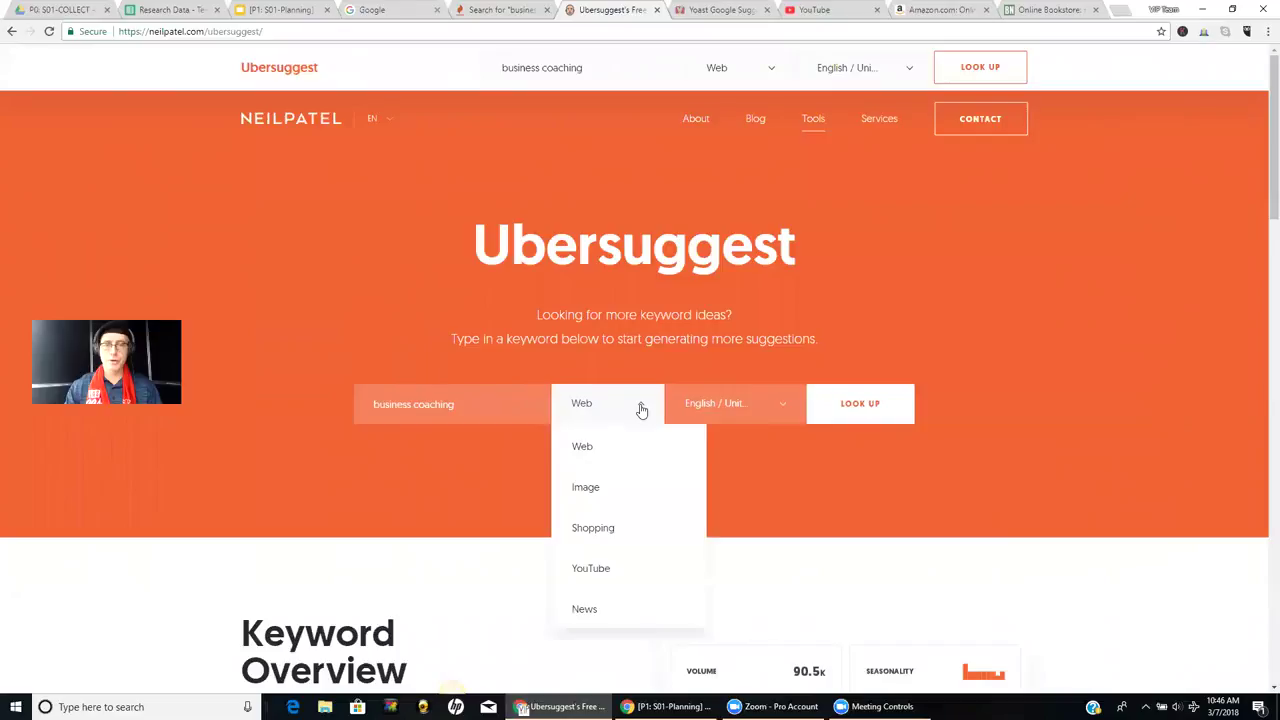
click(608, 455)
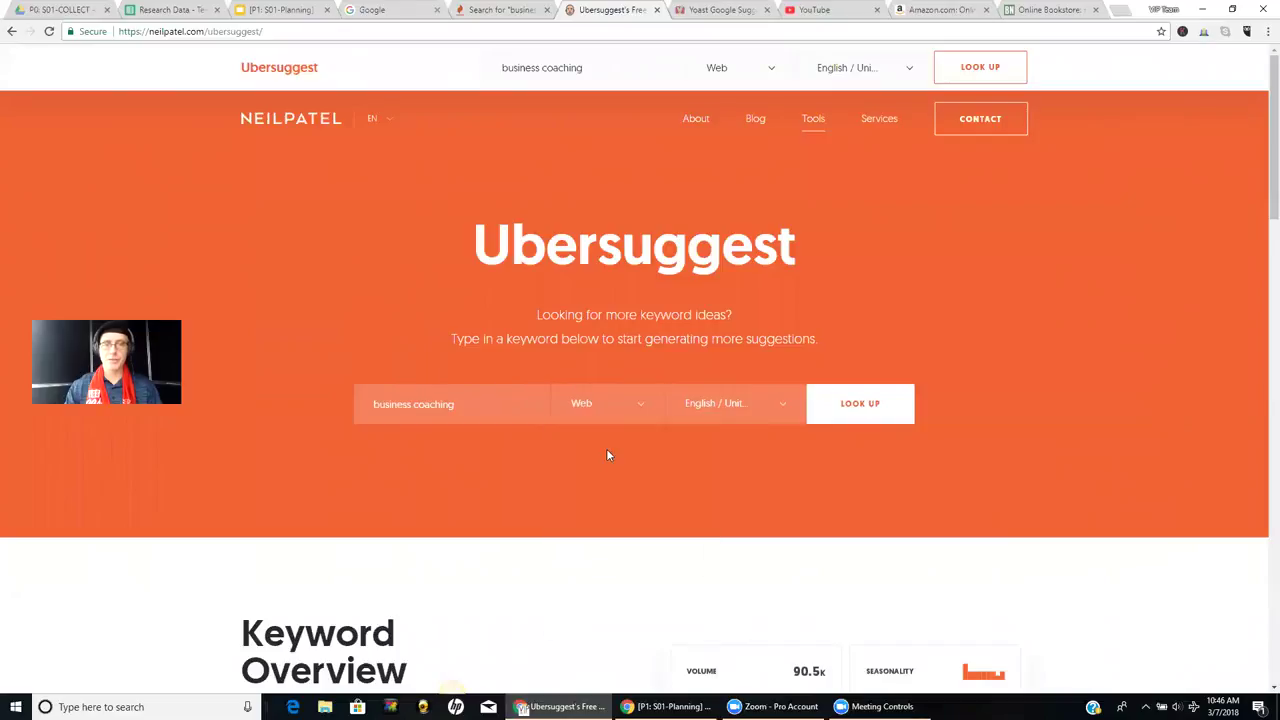
click(786, 408)
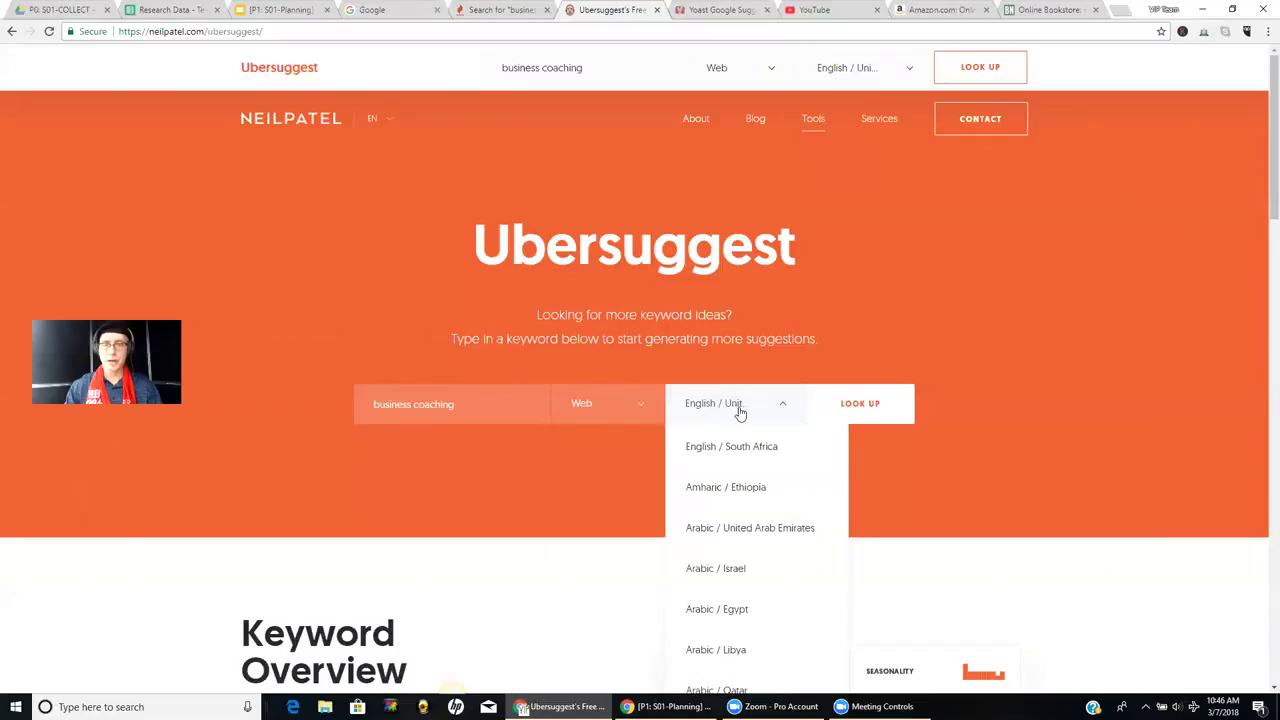
click(740, 412)
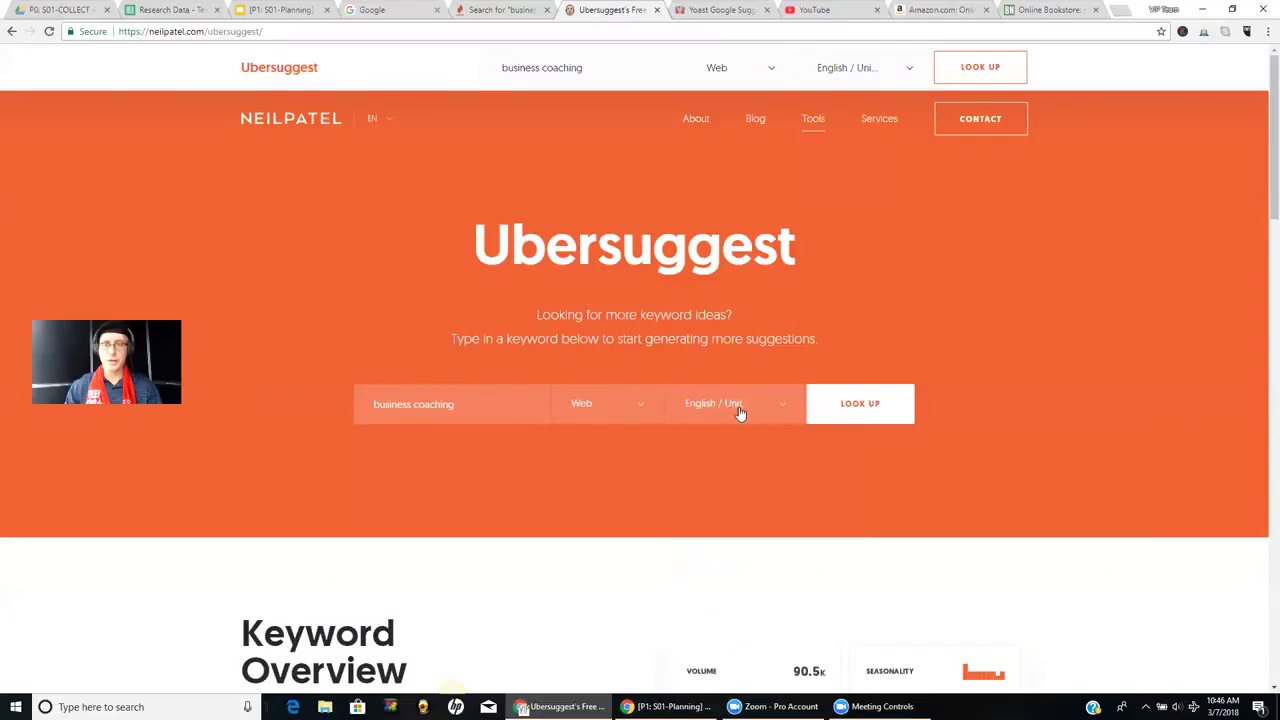
click(857, 410)
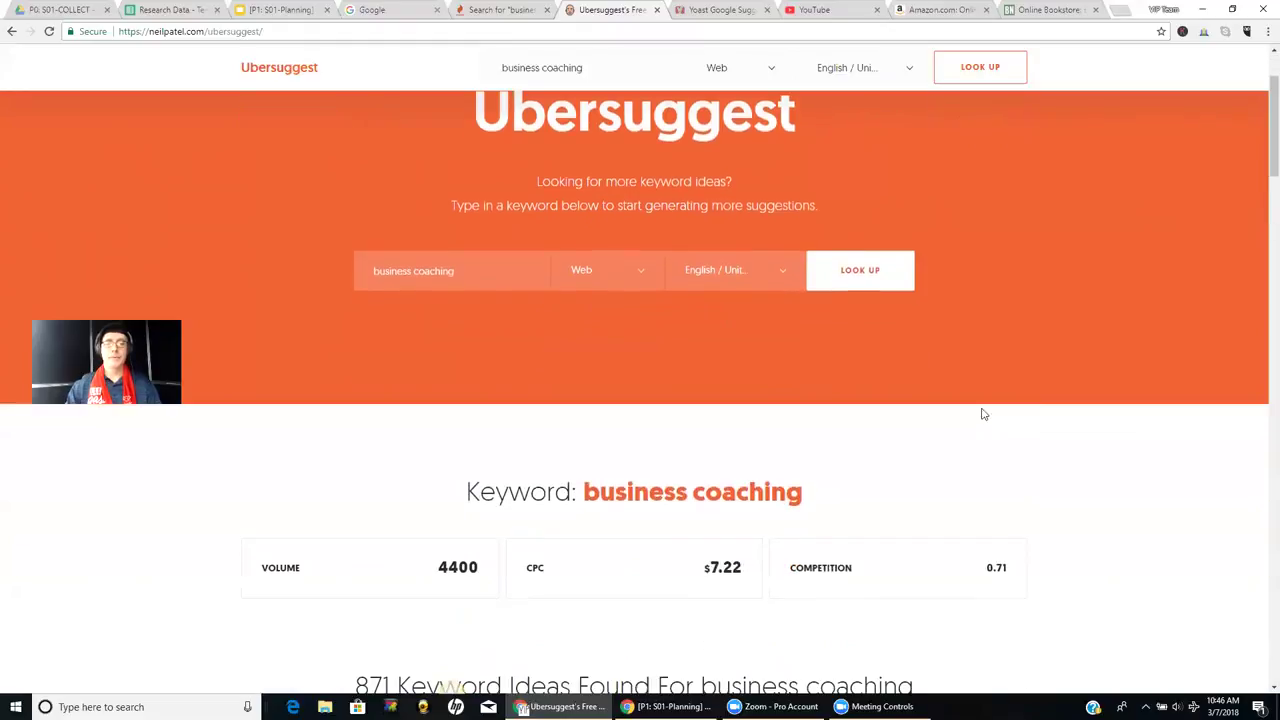
- Review the Ubersuggest keyword ideas for "business coaching" together with their search volume, CPC and competition
scroll(1062, 414, down, 5)
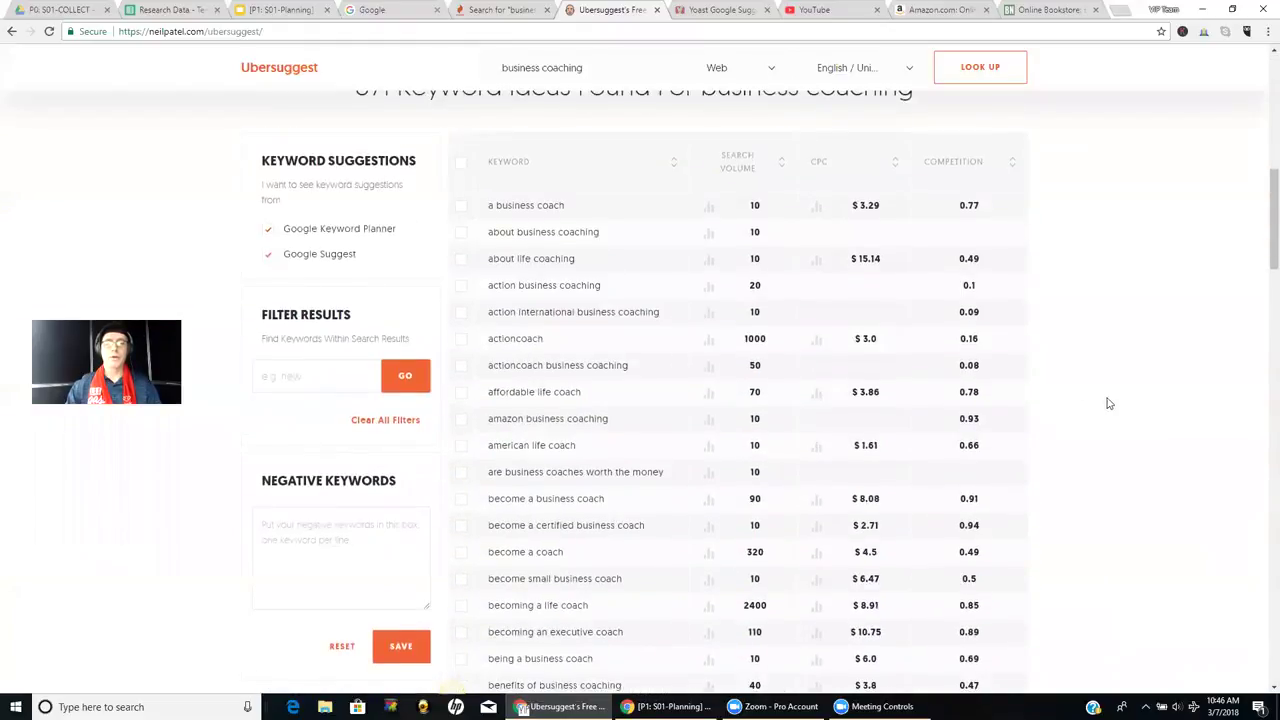
scroll(1110, 402, down, 2)
scroll(1110, 402, up, 2)
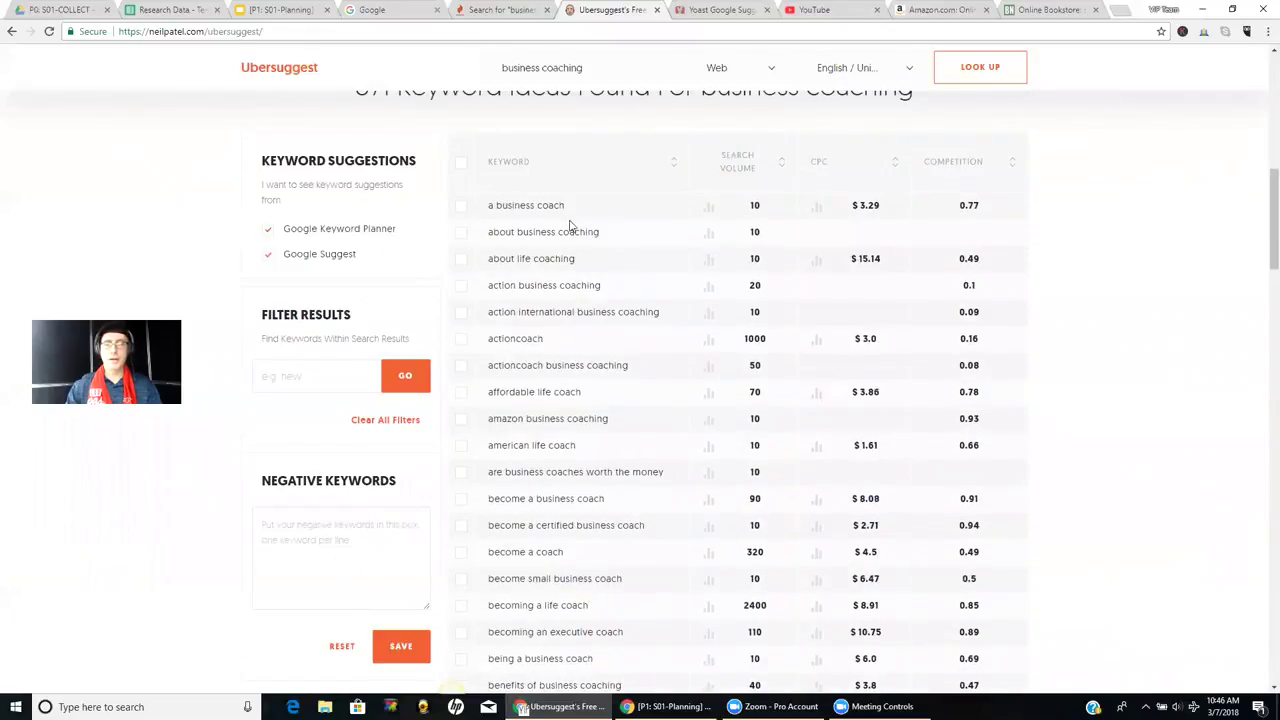
scroll(575, 285, down, 2)
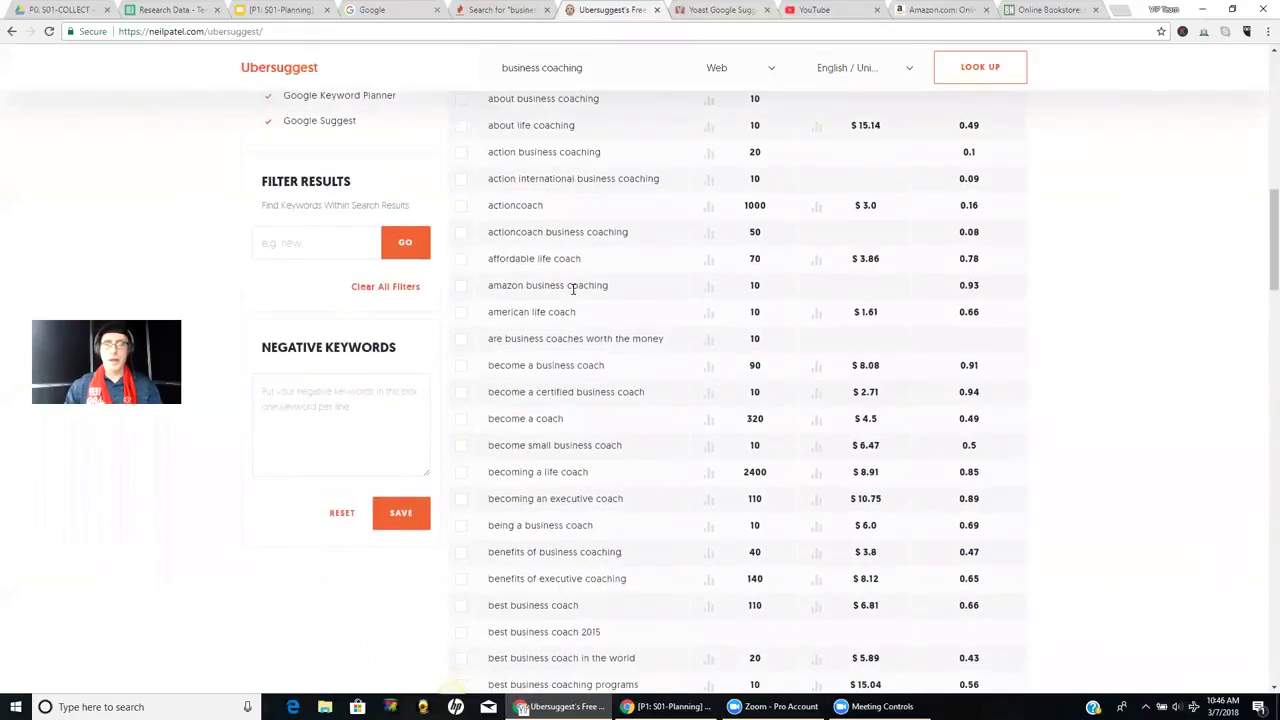
scroll(575, 297, up, 3)
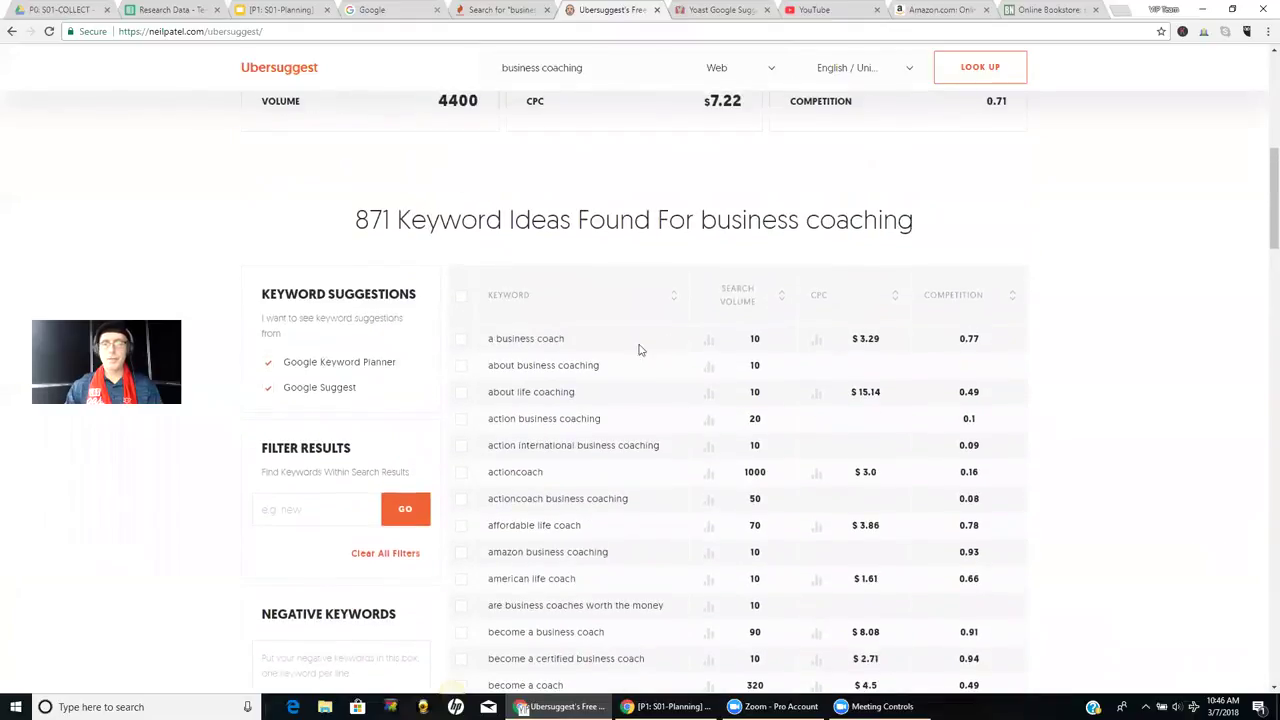
scroll(600, 355, down, 1)
scroll(588, 330, down, 1)
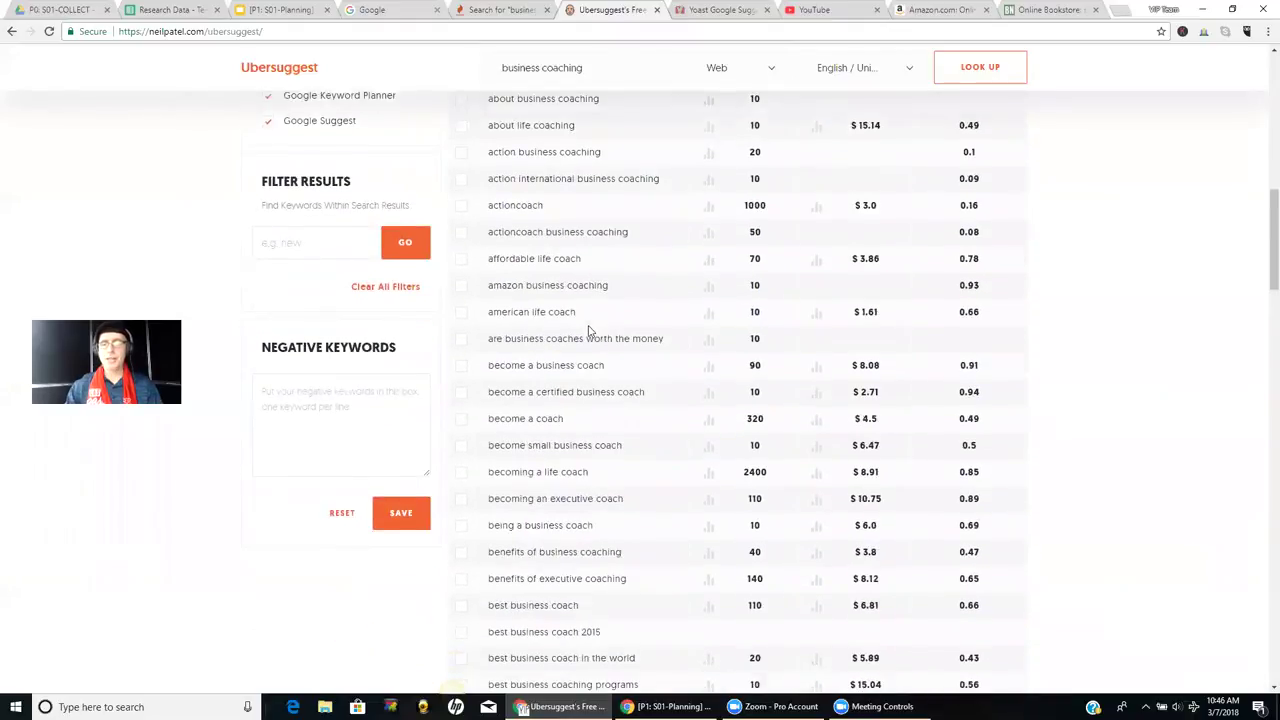
scroll(588, 330, up, 1)
mouse_move(676, 356)
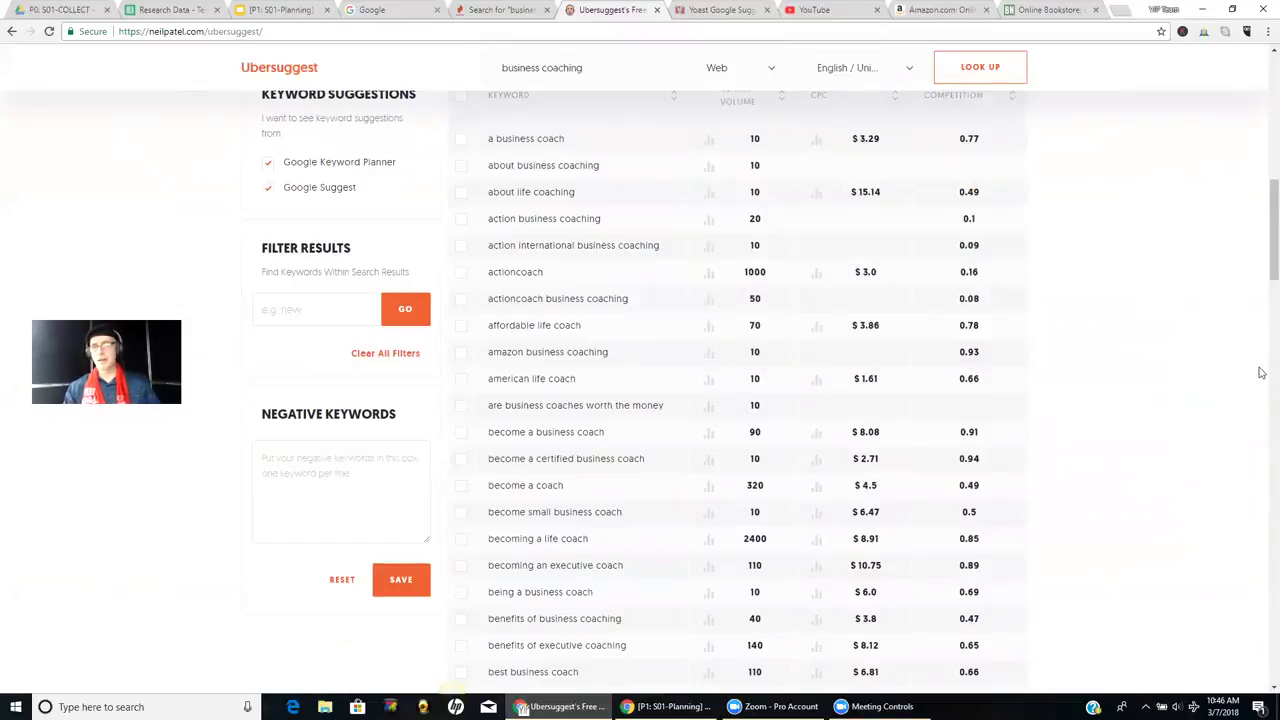
scroll(1261, 372, up, 2)
scroll(1261, 372, down, 2)
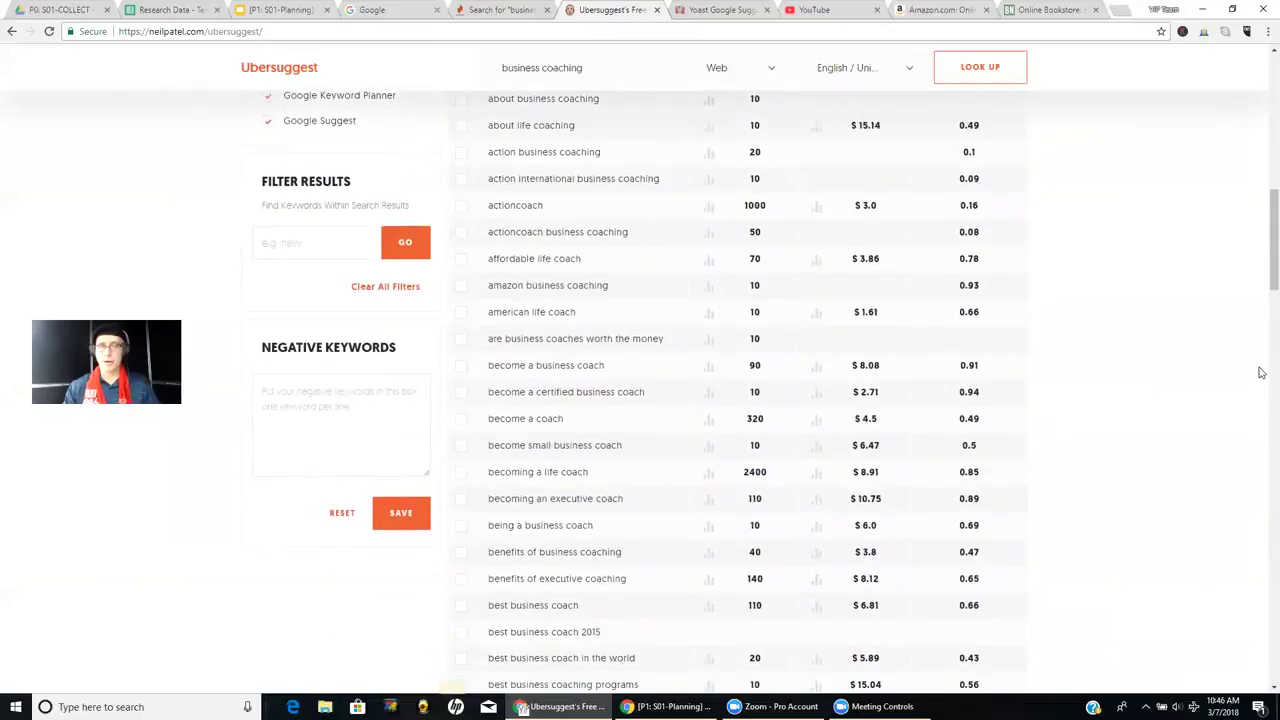
scroll(1261, 372, down, 3)
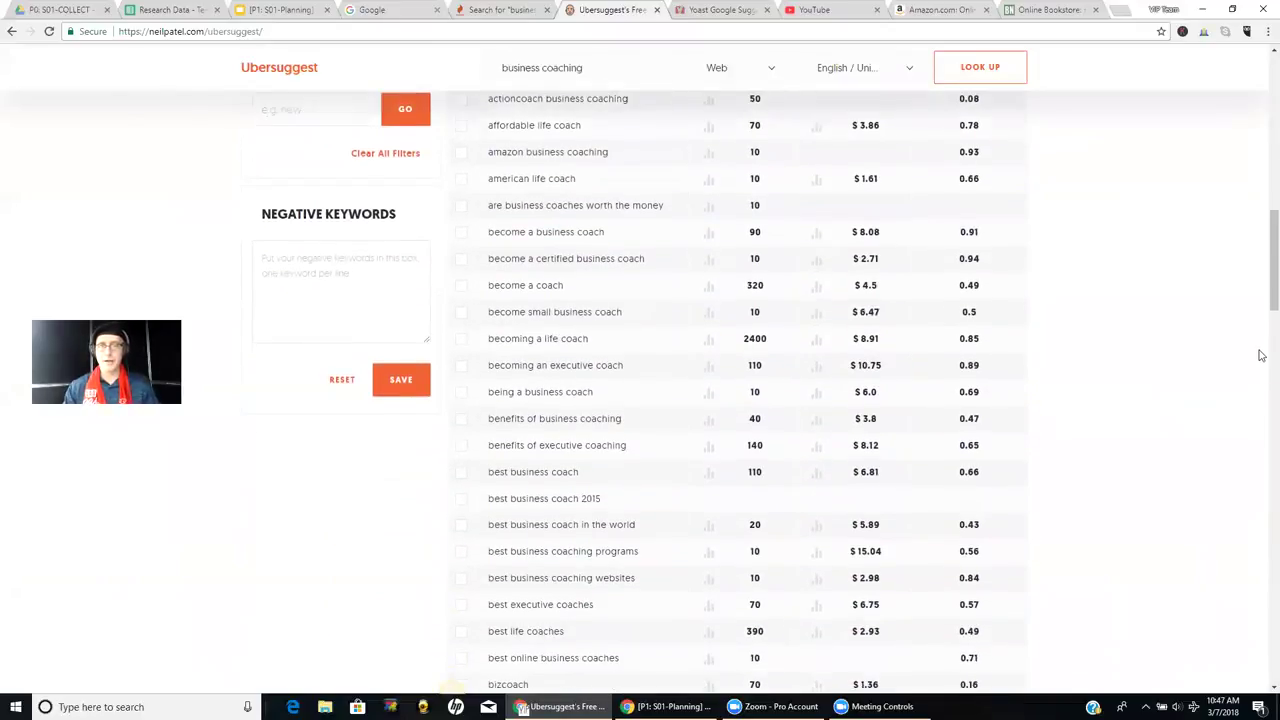
scroll(1261, 352, down, 1)
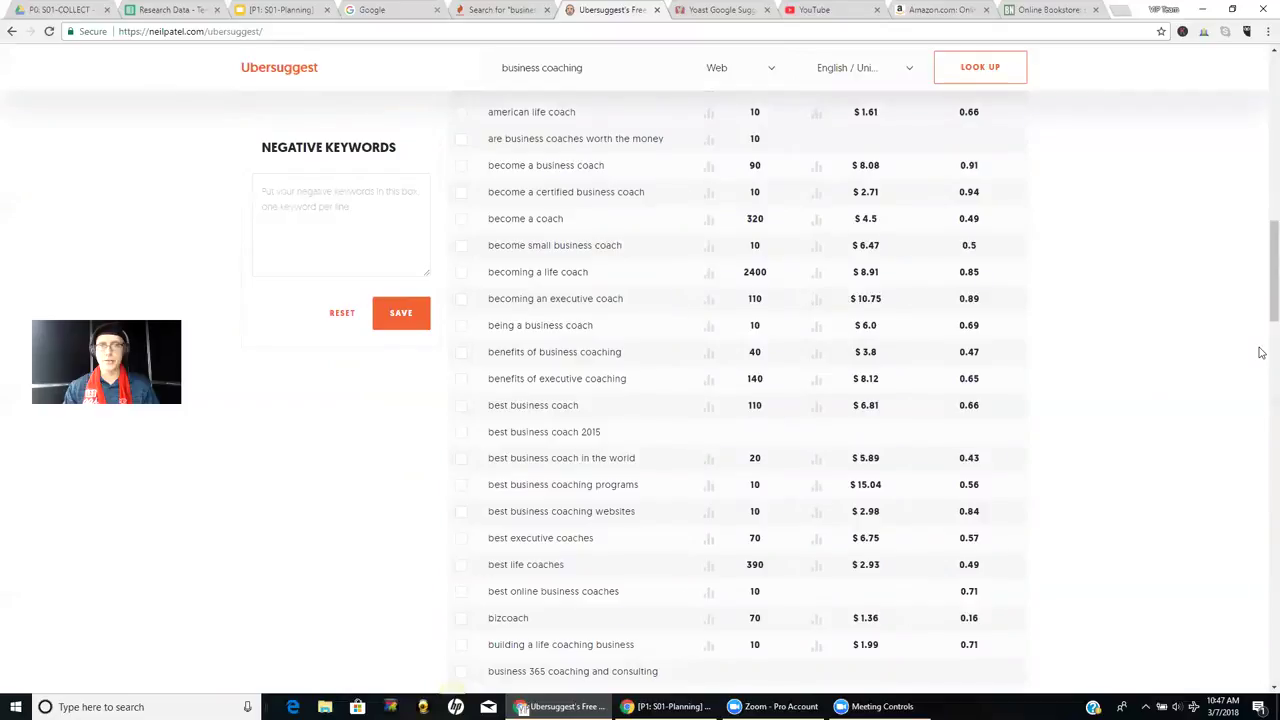
- Read through the rest of the first page of Ubersuggest keyword ideas, from the general coaching terms to the location-specific "business coach" phrases
scroll(1261, 352, up, 1)
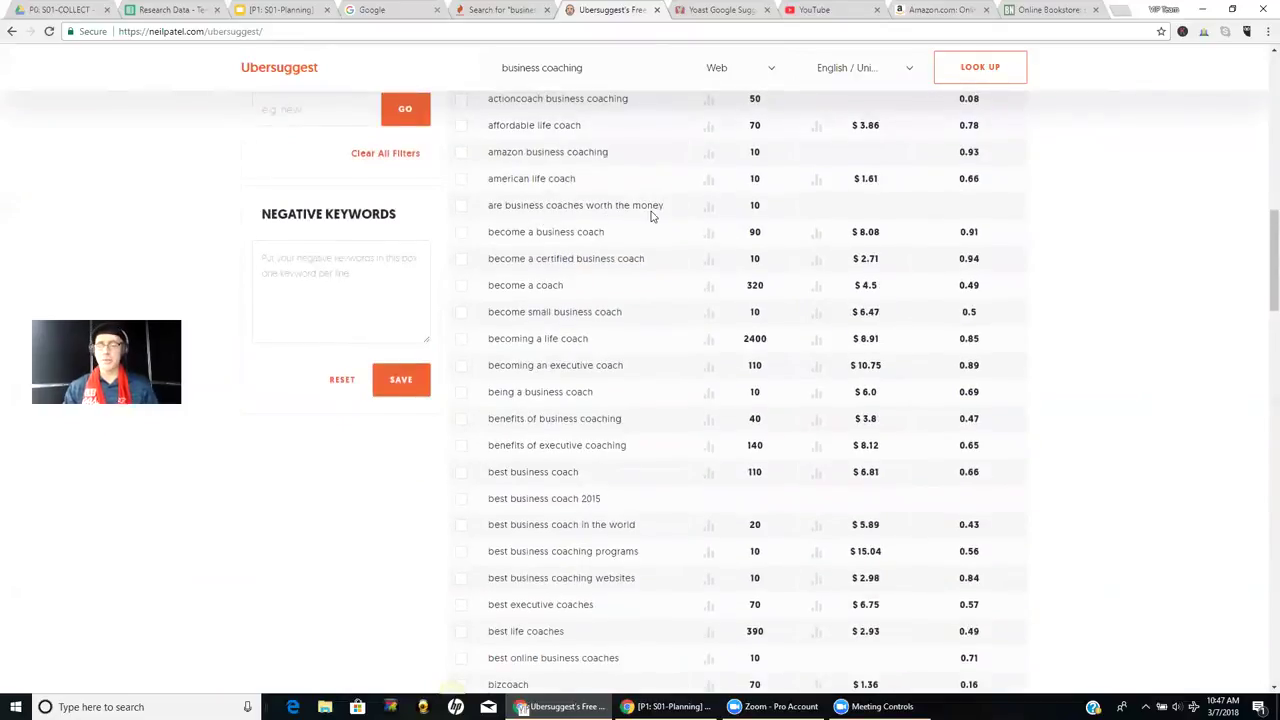
scroll(640, 284, down, 10)
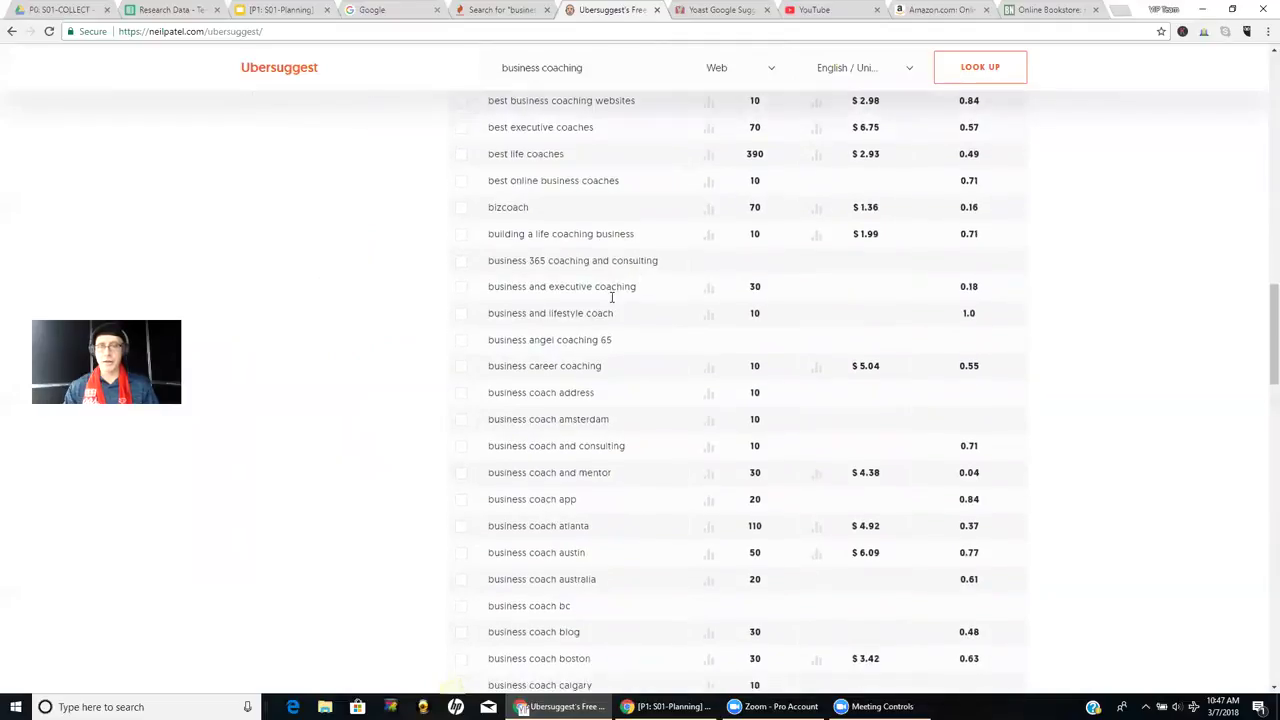
scroll(612, 302, down, 16)
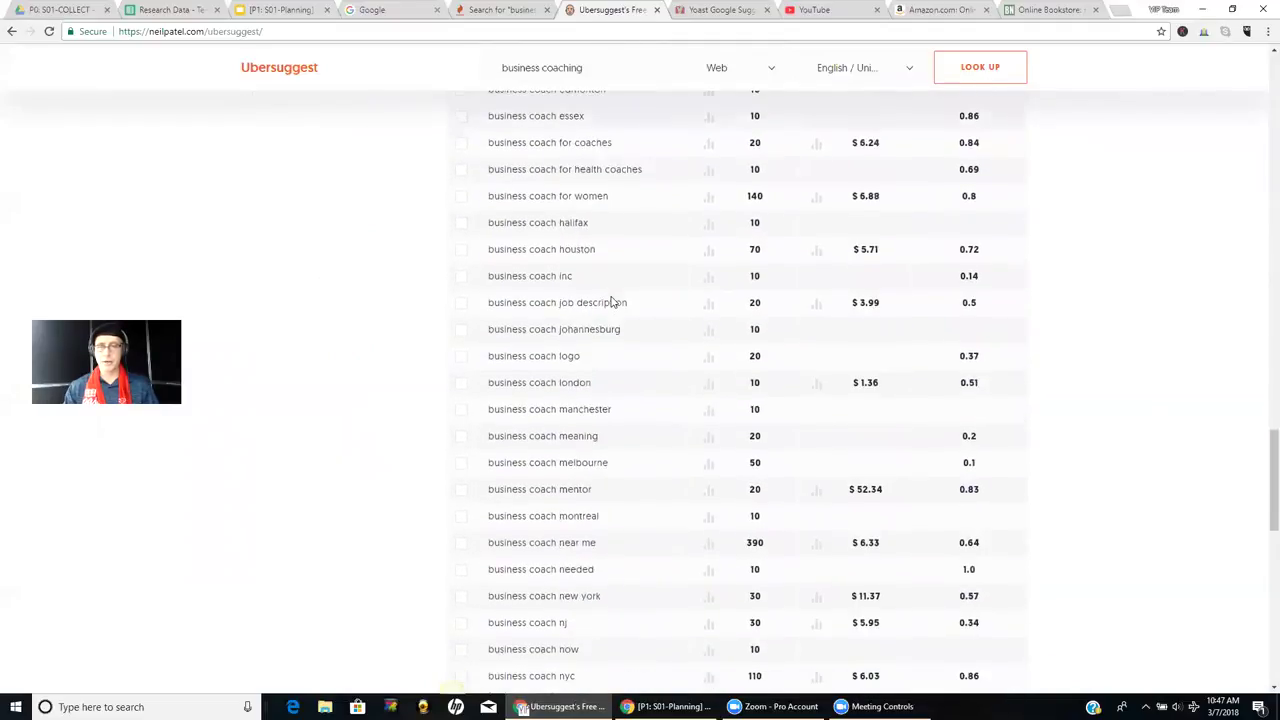
scroll(580, 323, down, 5)
scroll(580, 321, up, 2)
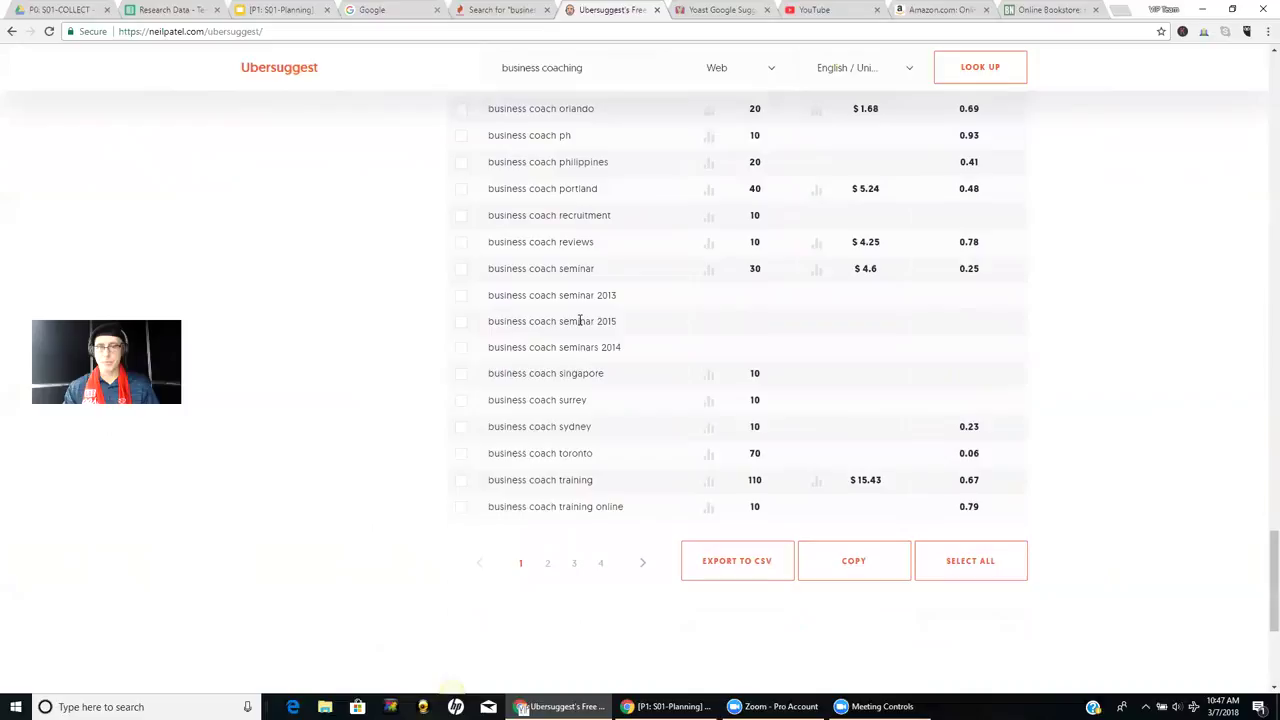
scroll(580, 321, up, 7)
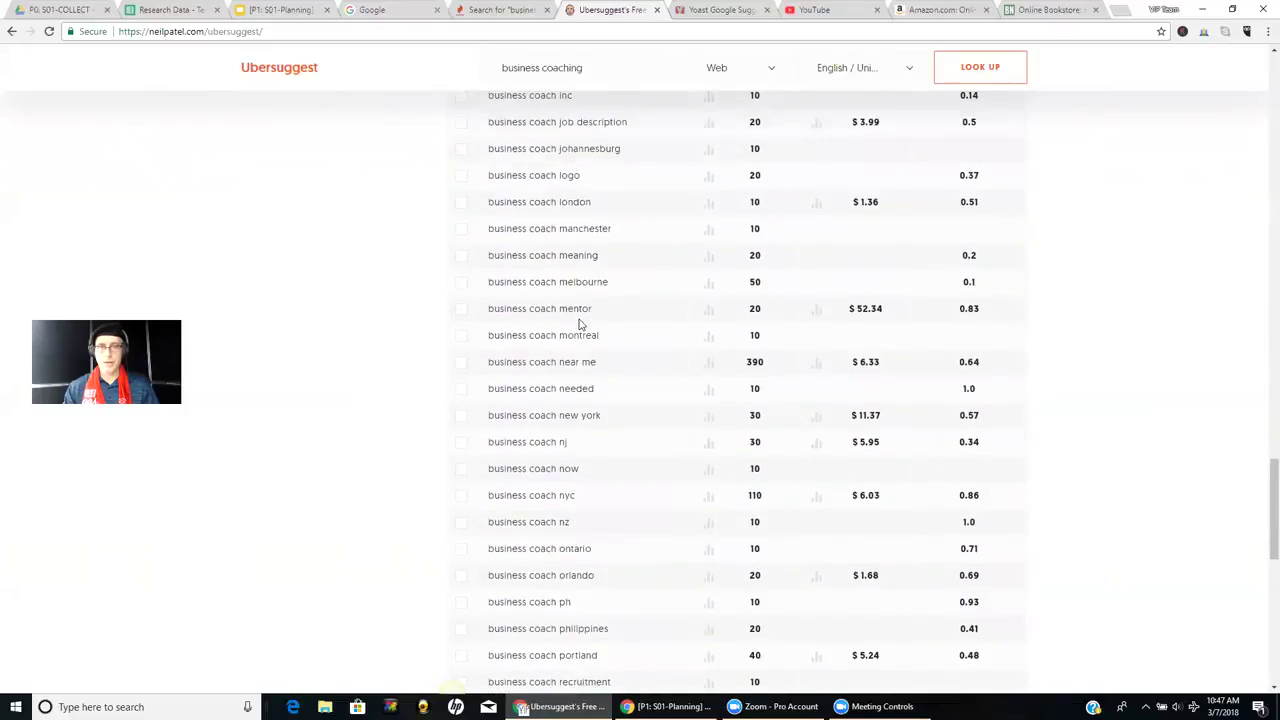
scroll(579, 322, up, 2)
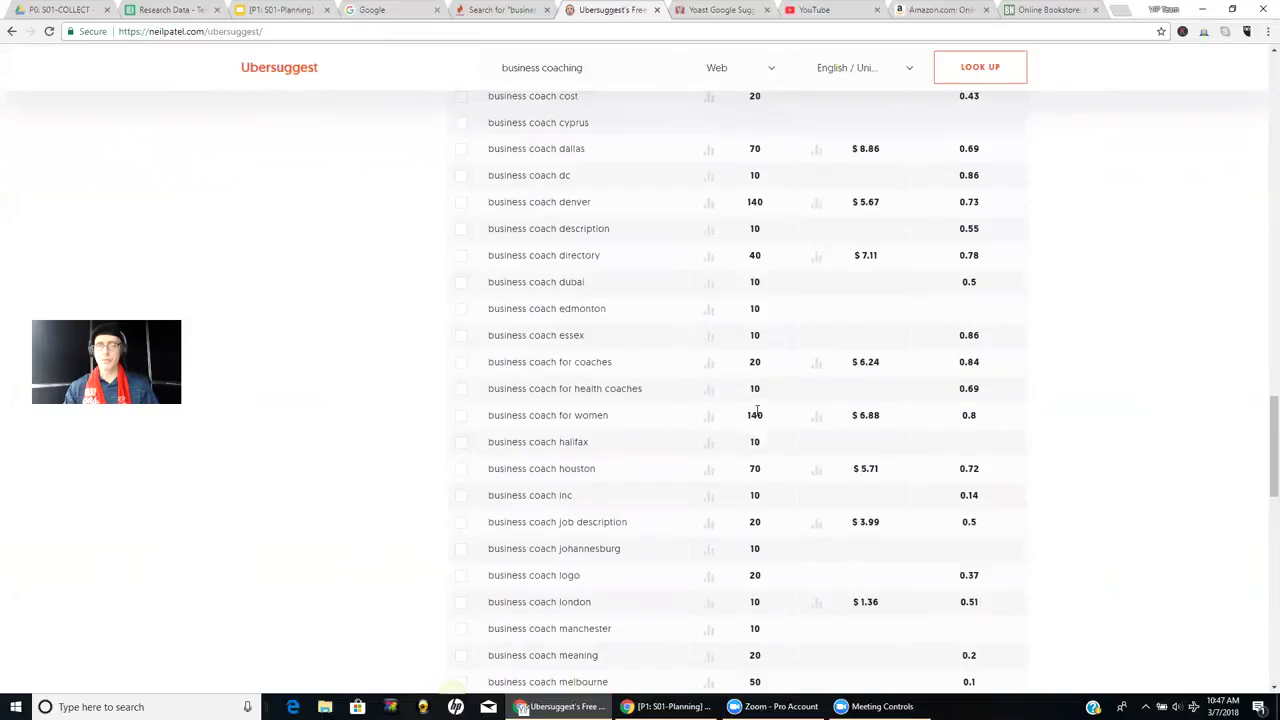
scroll(812, 441, up, 20)
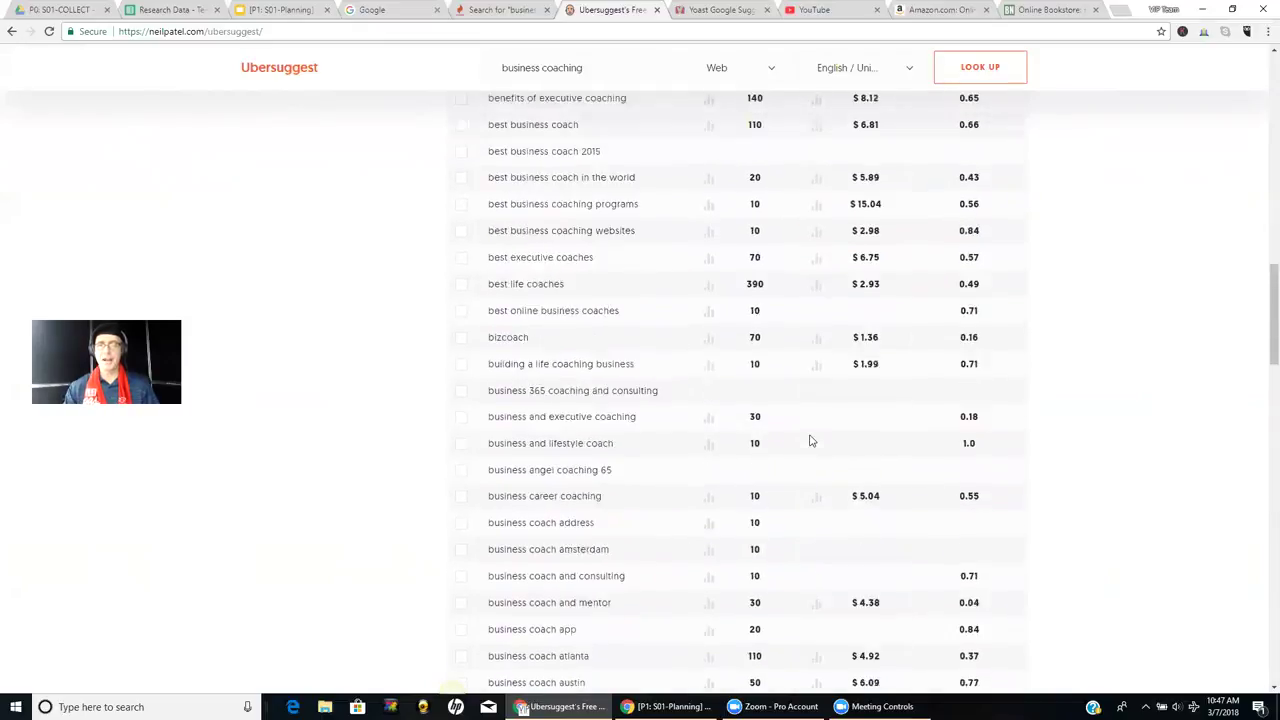
scroll(789, 428, down, 5)
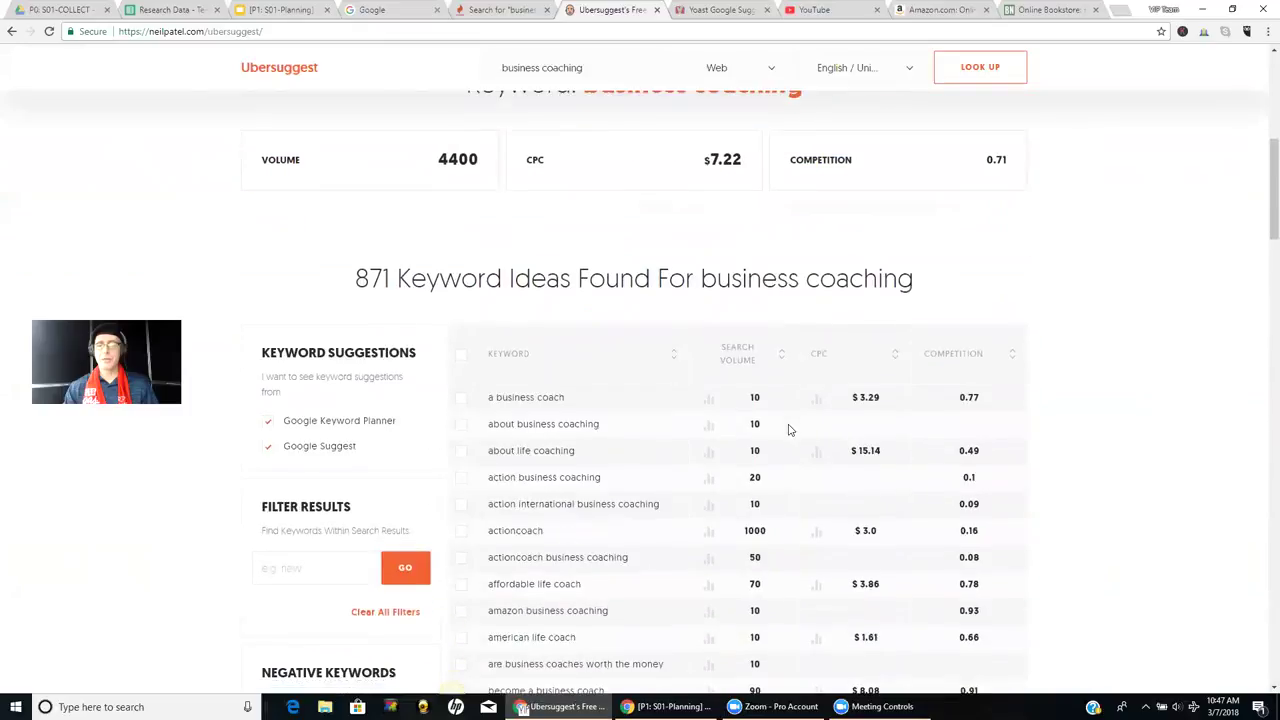
- Sort the keyword ideas by search volume from highest to lowest and compare the CPC and competition of the top terms
mouse_move(708, 205)
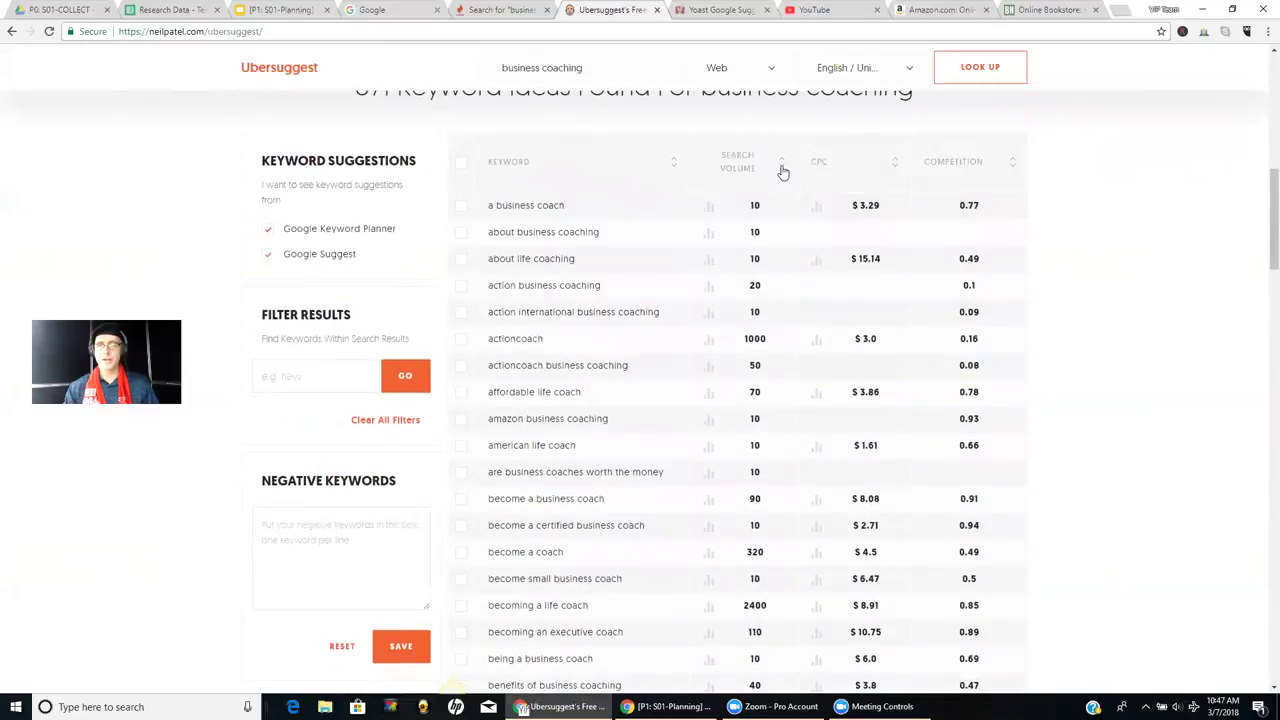
click(782, 168)
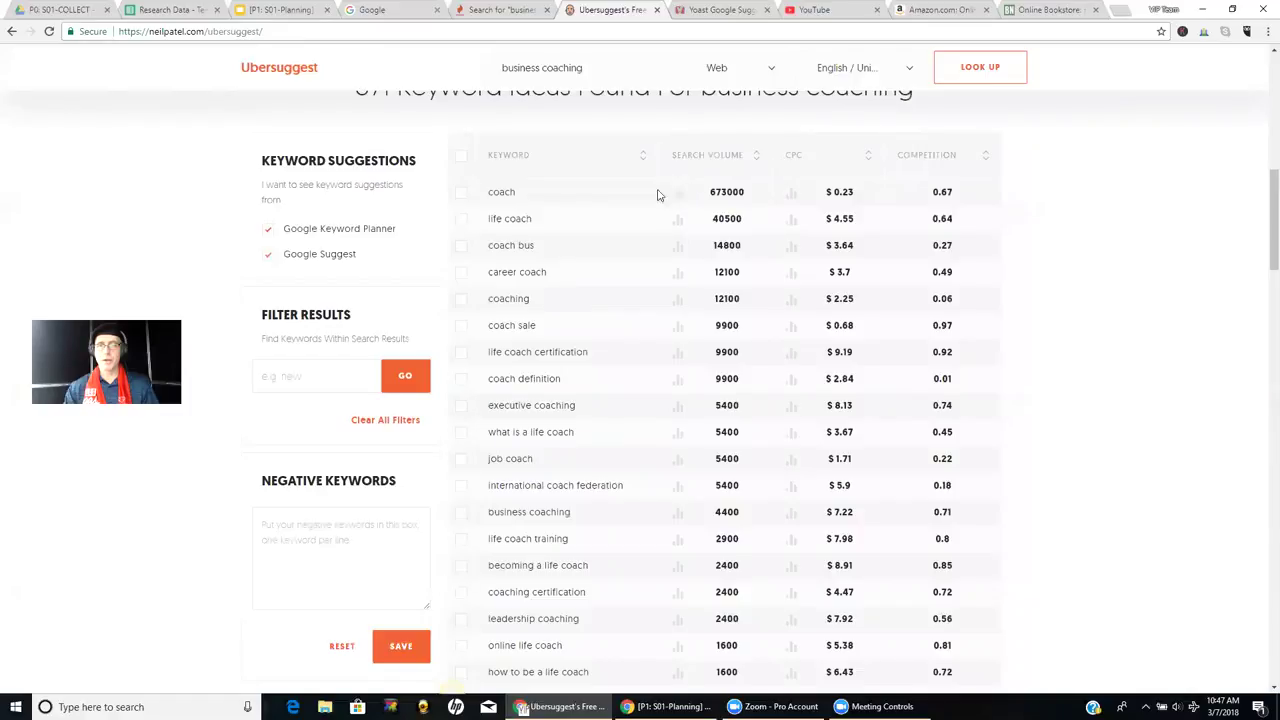
scroll(610, 276, down, 2)
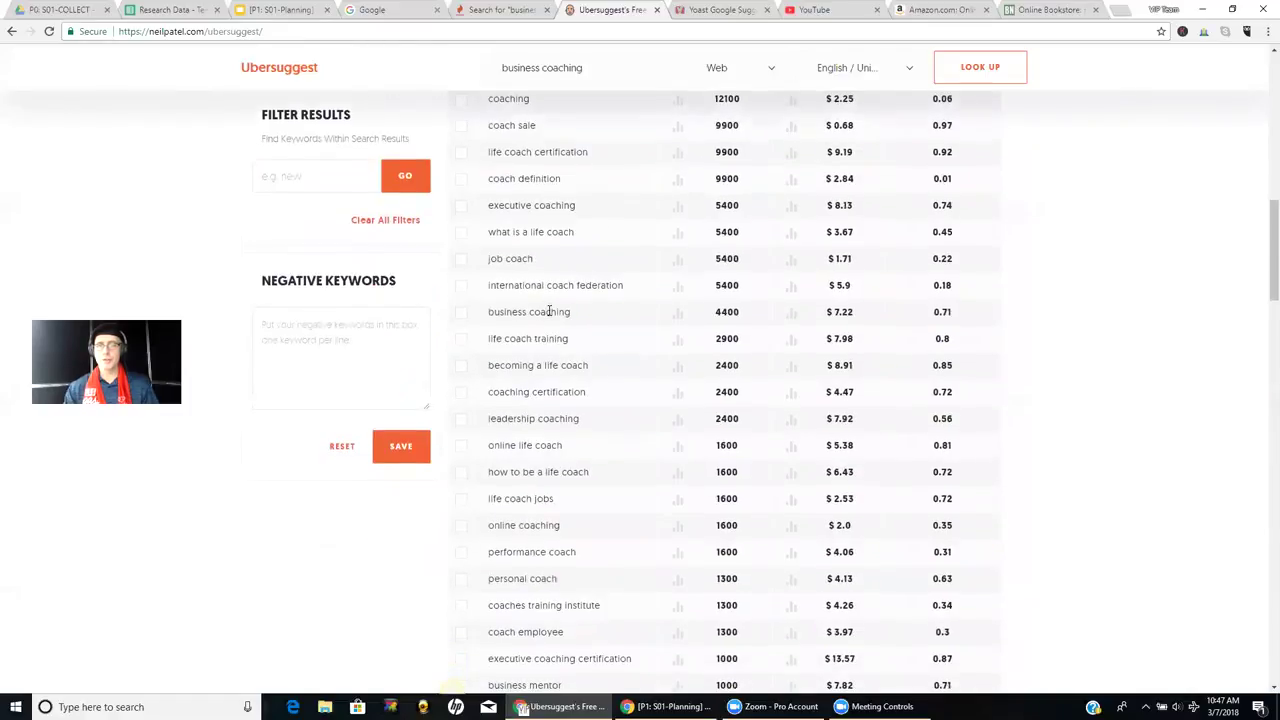
scroll(560, 310, up, 4)
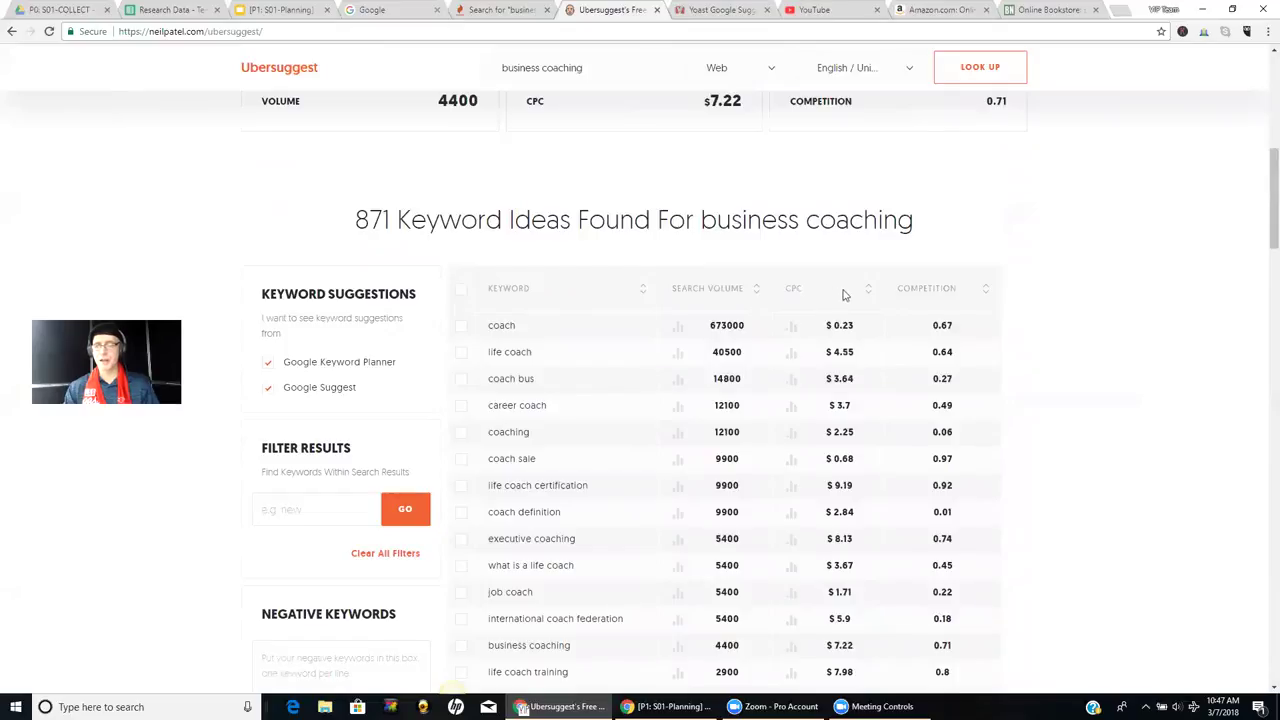
scroll(838, 342, down, 3)
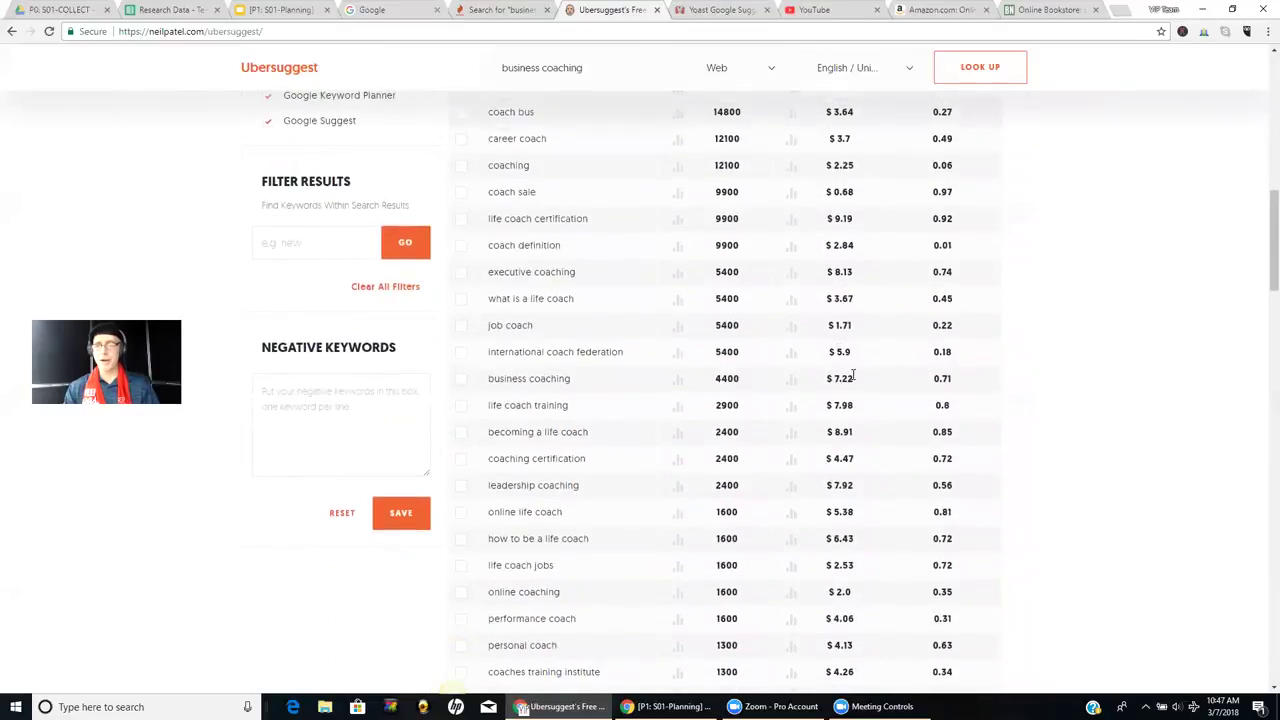
scroll(852, 376, down, 1)
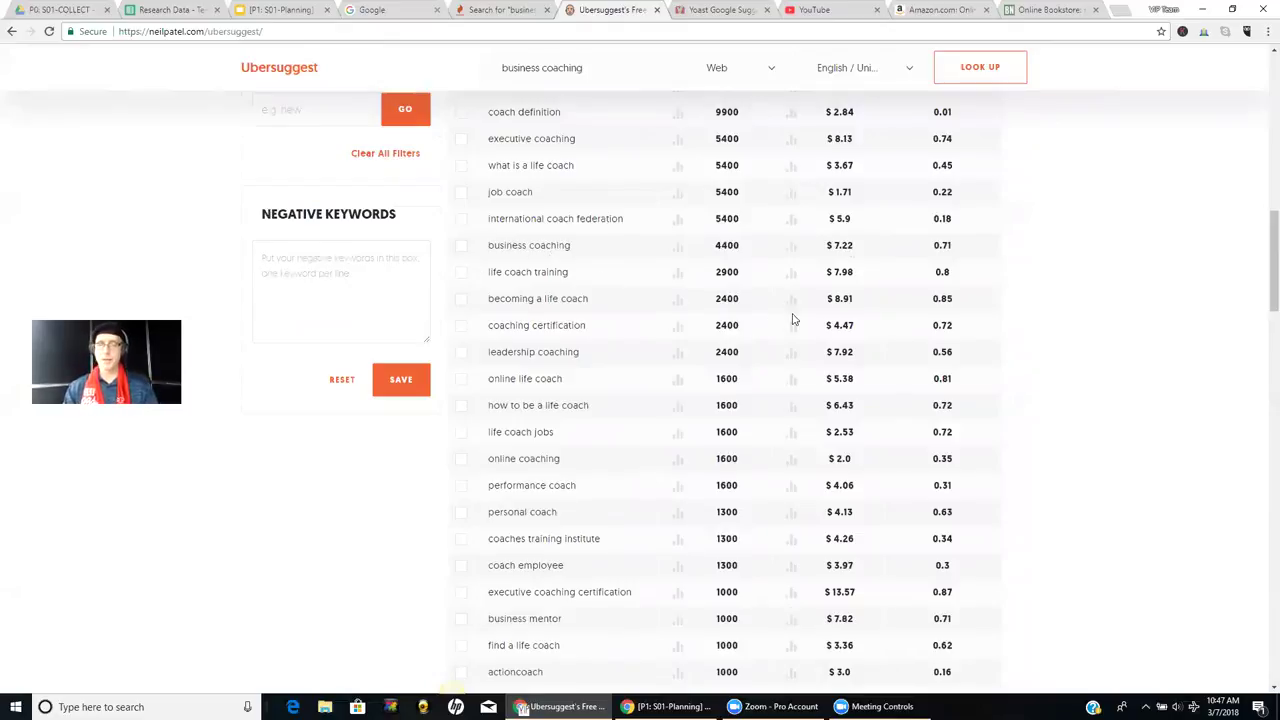
scroll(792, 319, up, 3)
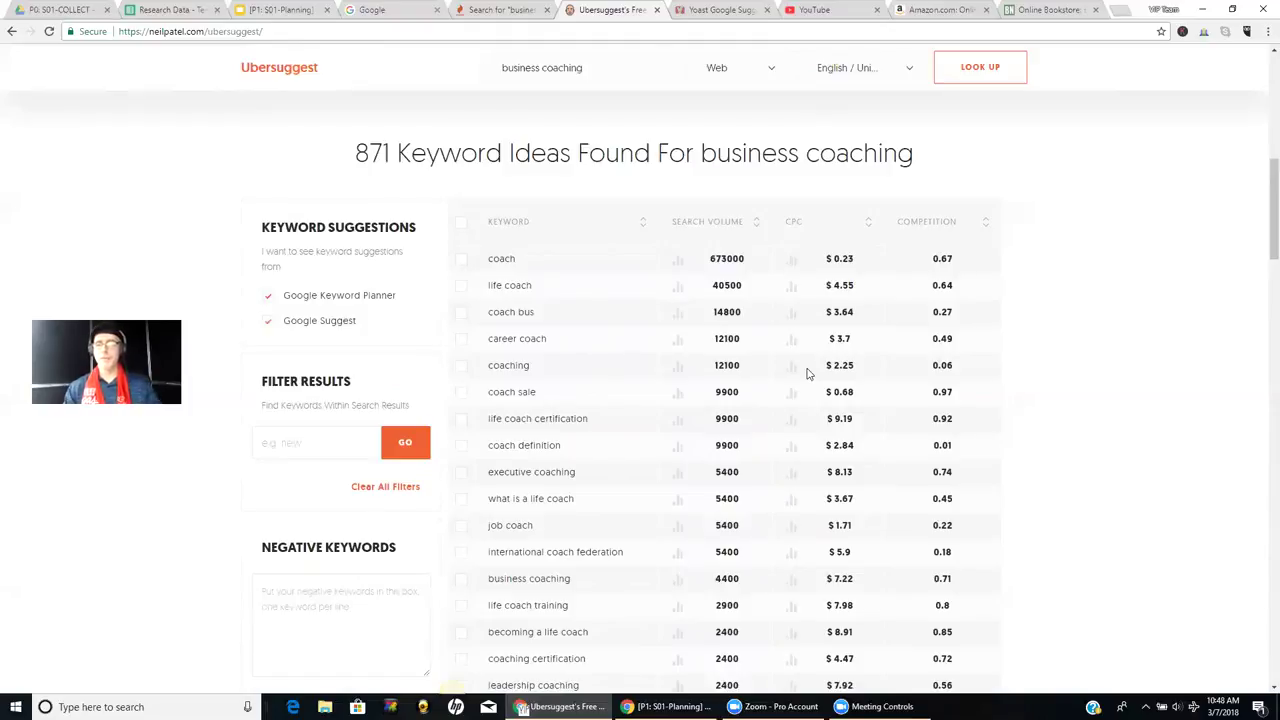
scroll(808, 373, down, 5)
scroll(808, 373, down, 2)
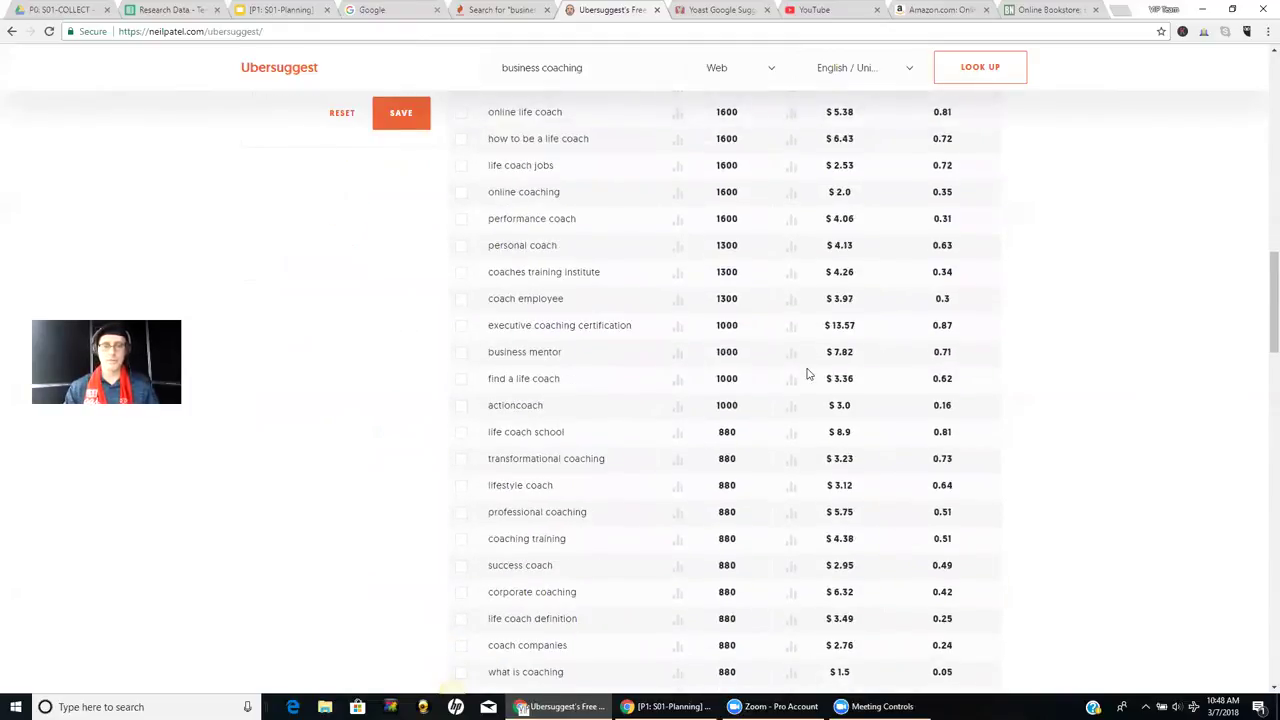
scroll(808, 373, up, 3)
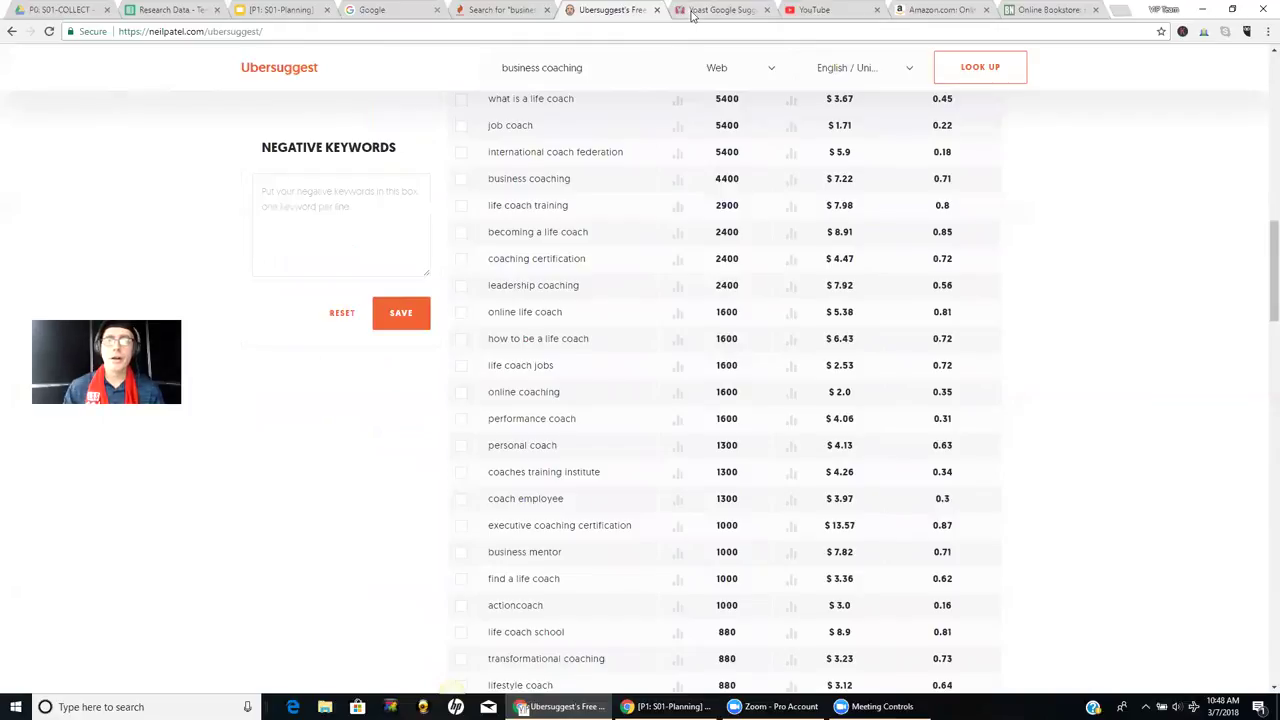
- Switch to the Yoast Google Suggest Expander and generate suggestions for "business coaching" in English without CSV output
click(692, 15)
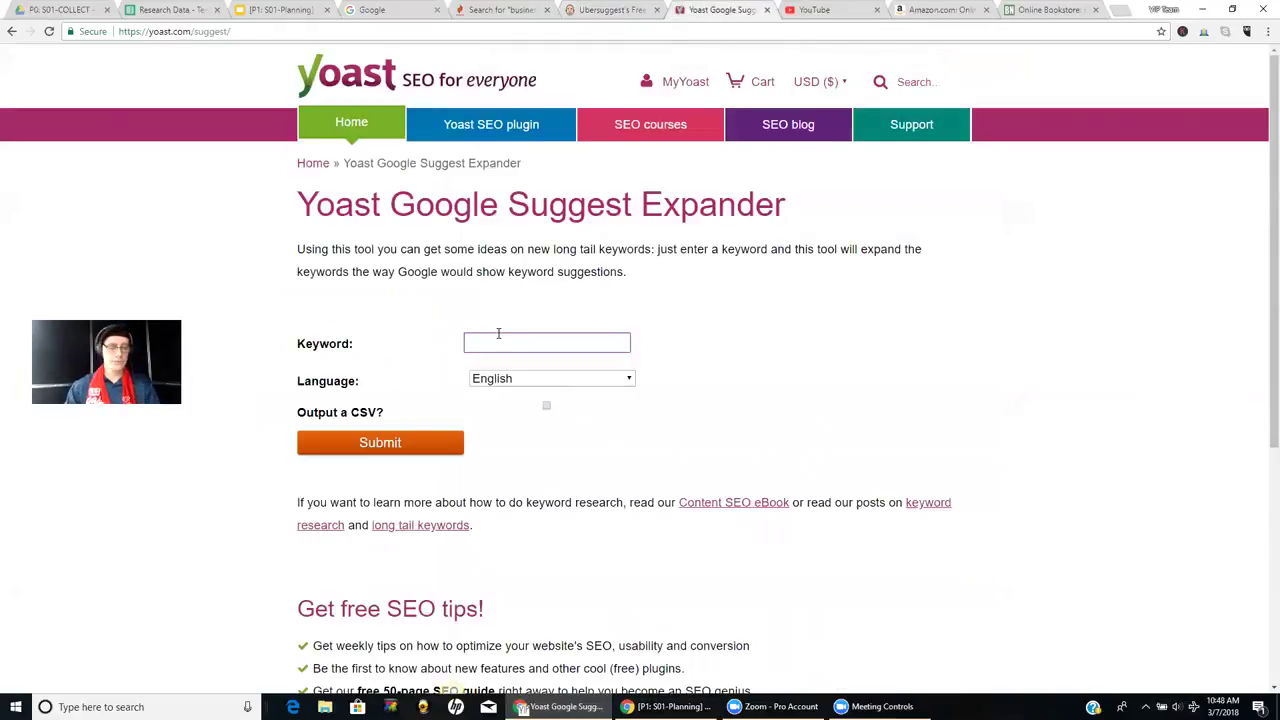
text(business coaching)
click(690, 364)
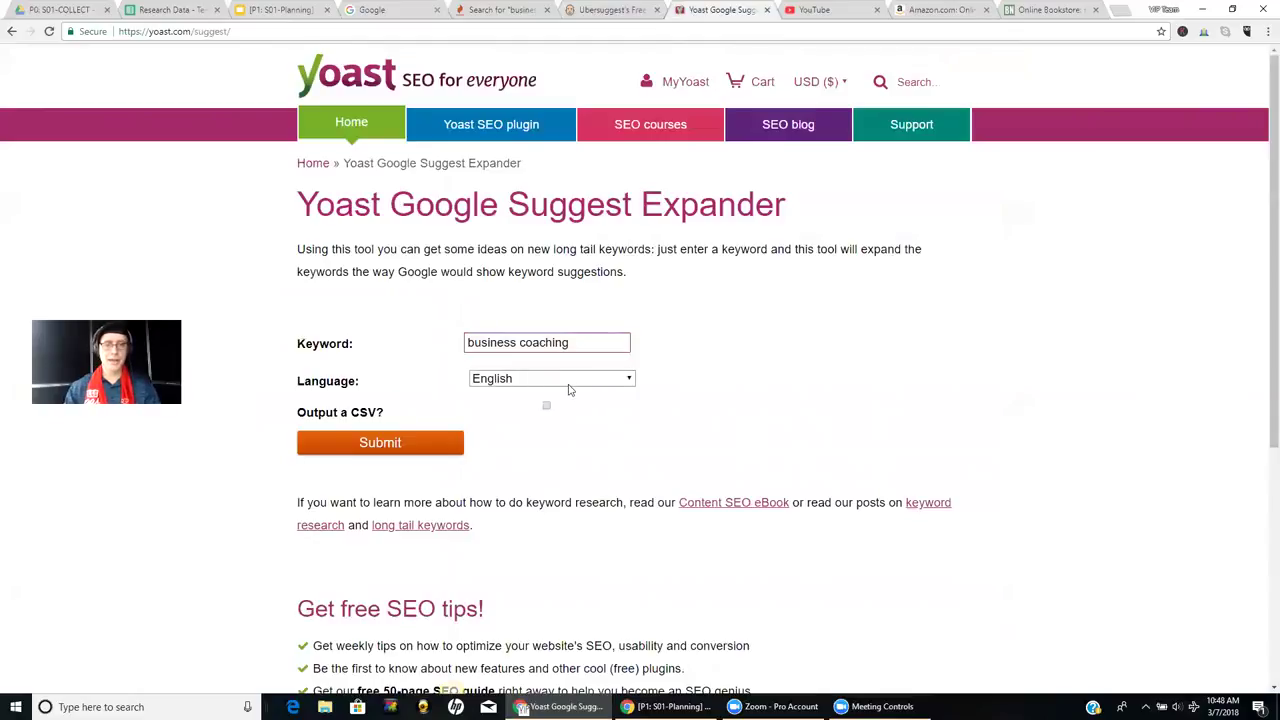
click(393, 446)
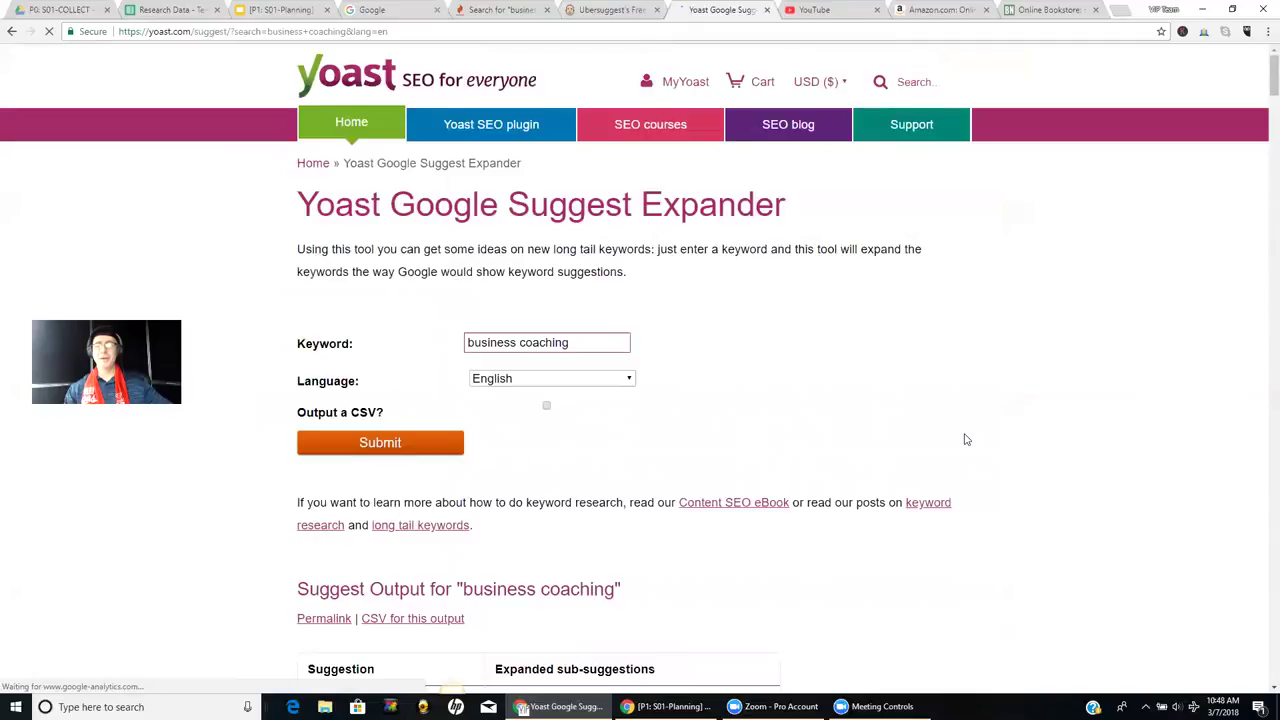
- Examine the Yoast suggestions for "business coaching" and the expanded sub-suggestions grouped by letter
scroll(963, 437, down, 3)
scroll(966, 440, down, 3)
scroll(964, 438, down, 2)
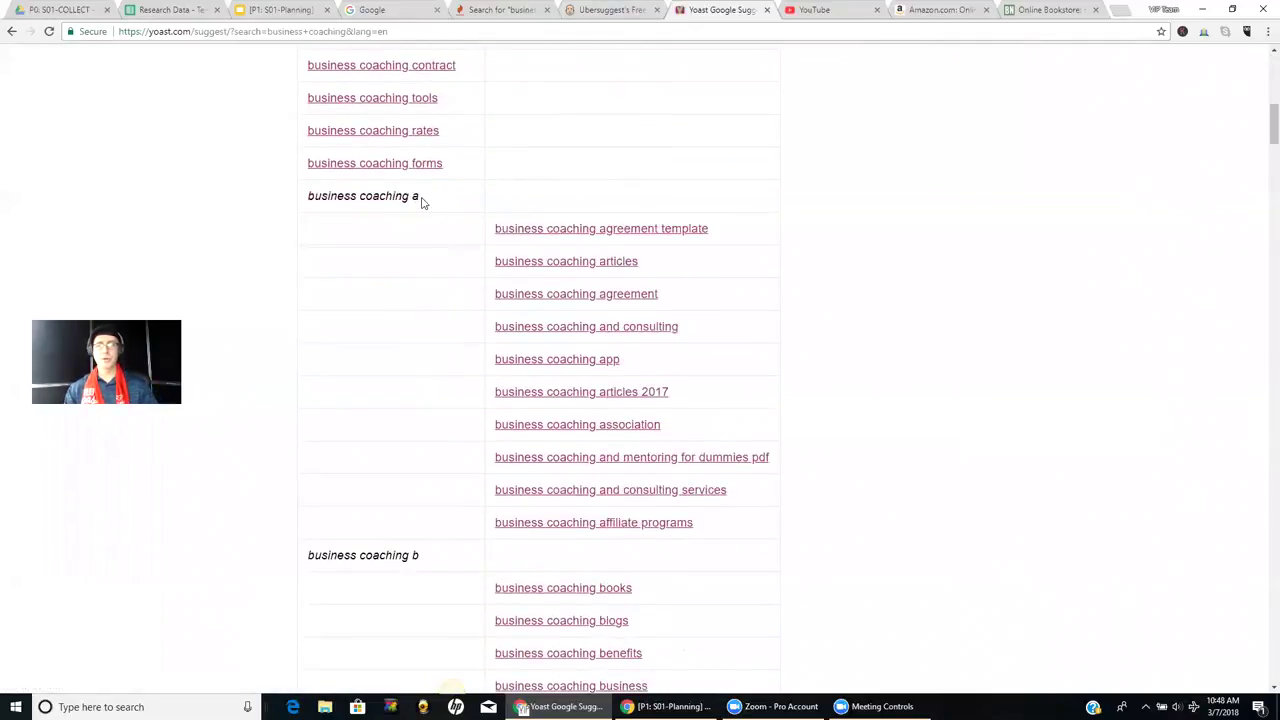
scroll(430, 235, down, 2)
scroll(429, 234, up, 2)
scroll(672, 274, down, 1)
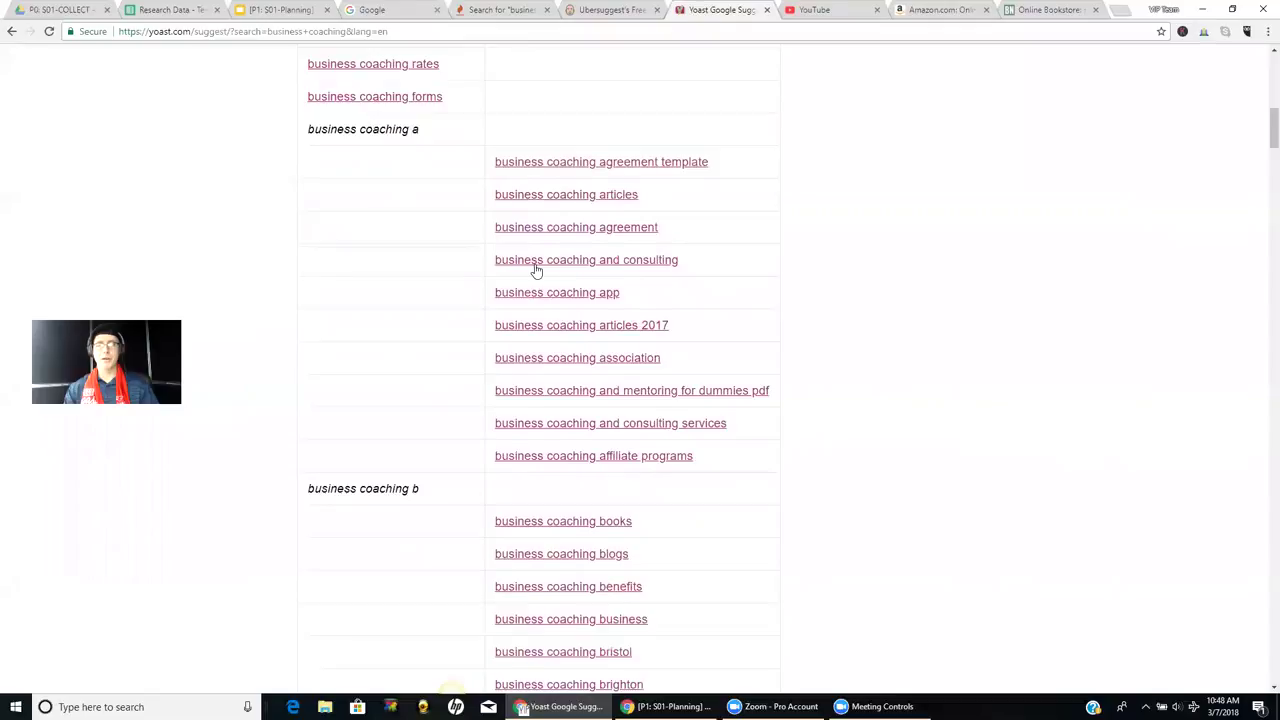
scroll(534, 266, down, 2)
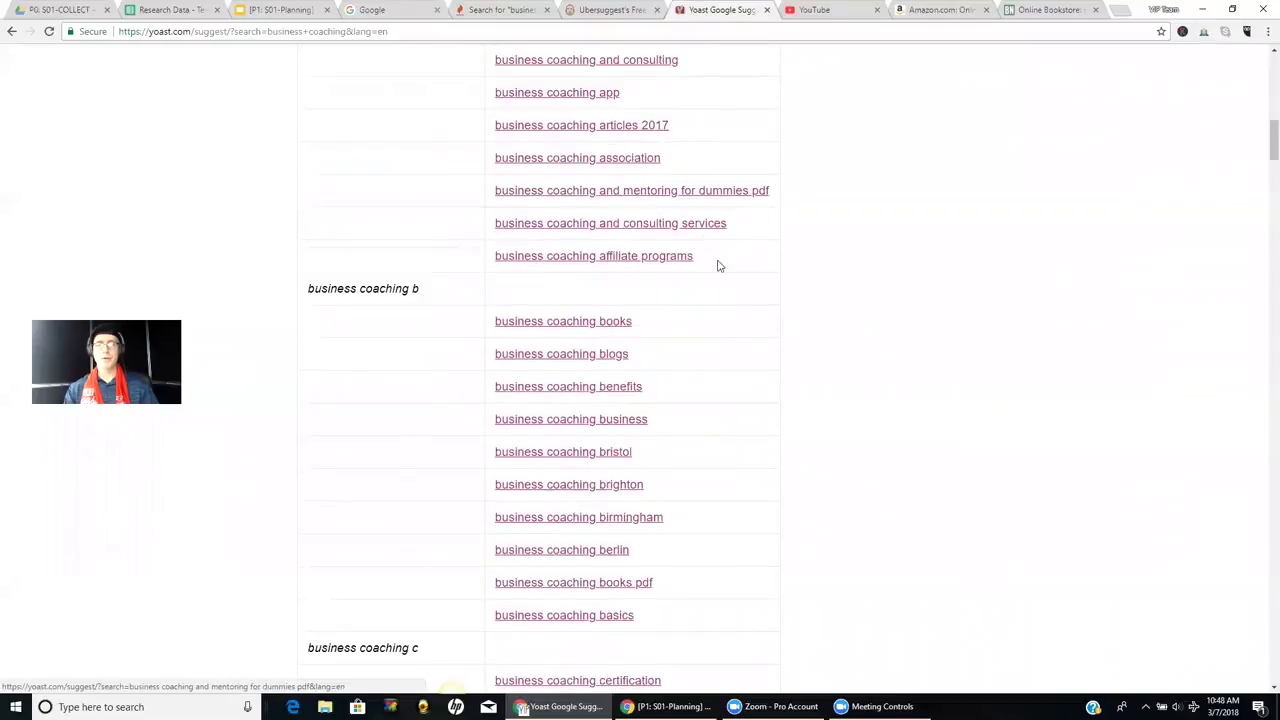
scroll(714, 277, down, 3)
scroll(933, 440, up, 15)
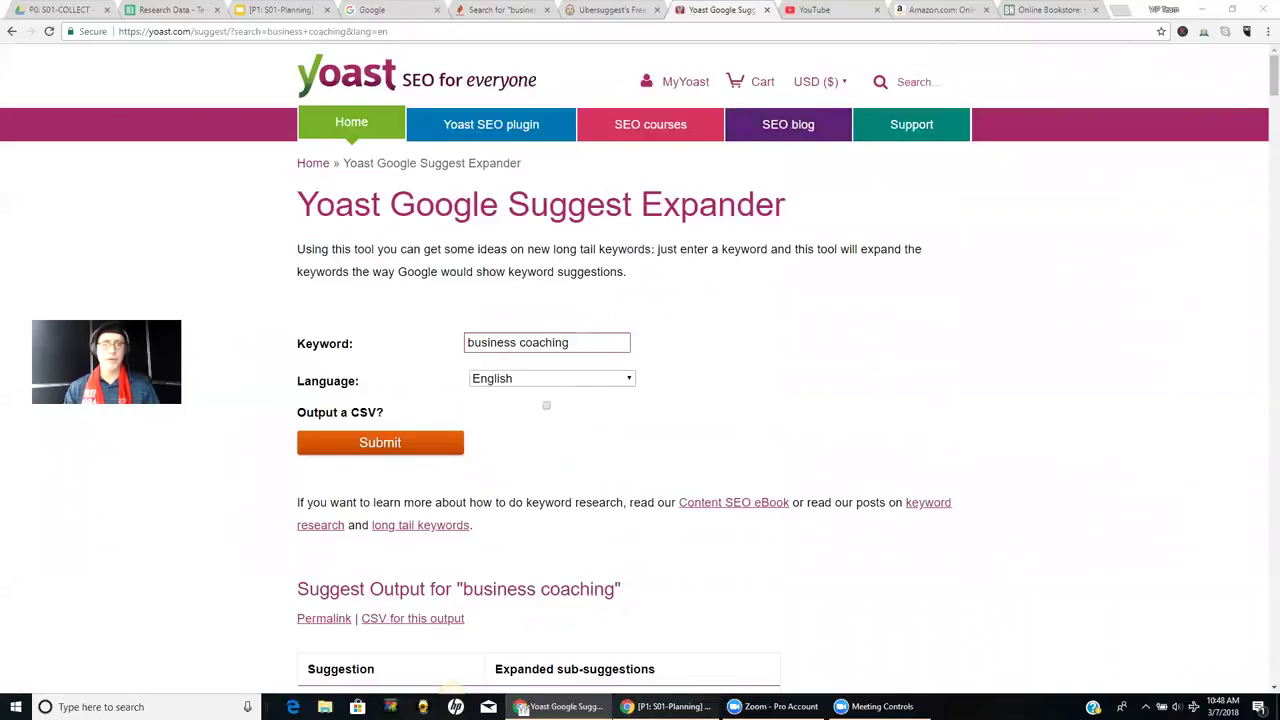
- Switch to the Google Slides presentation and review the recommended tools and search phrase variations on the Target Topics slide
key(alt+Tab)
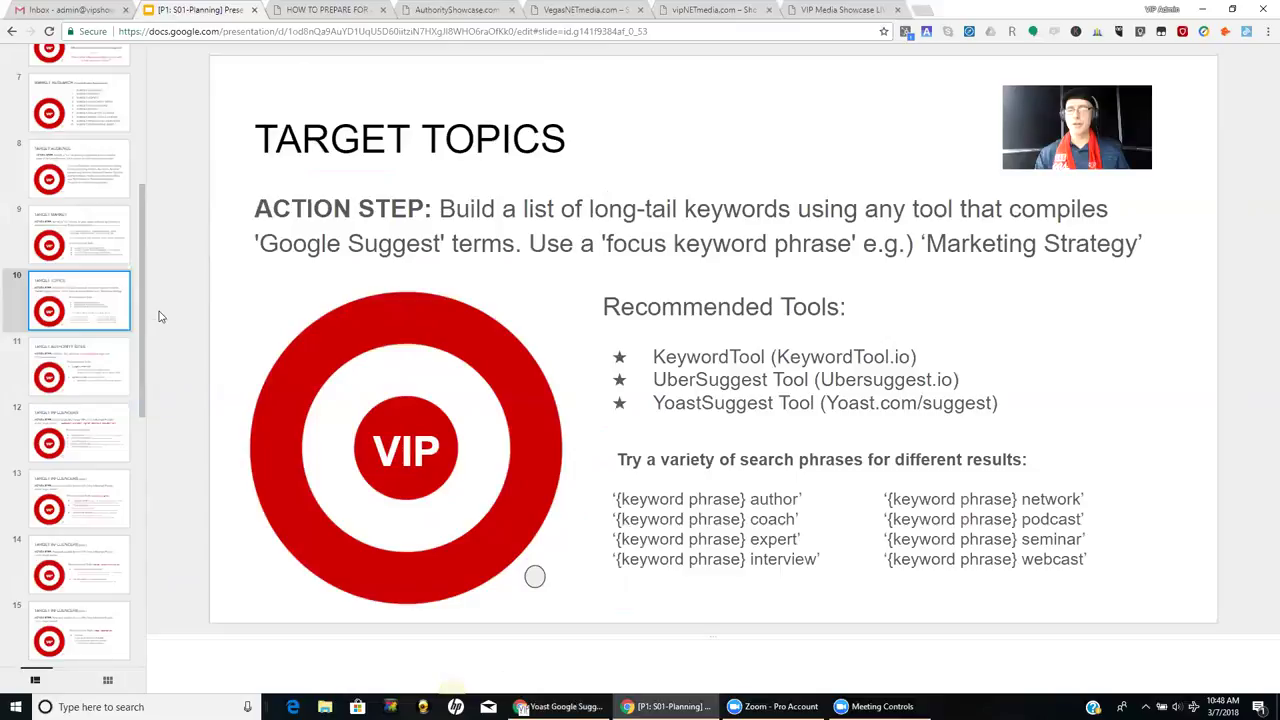
click(830, 307)
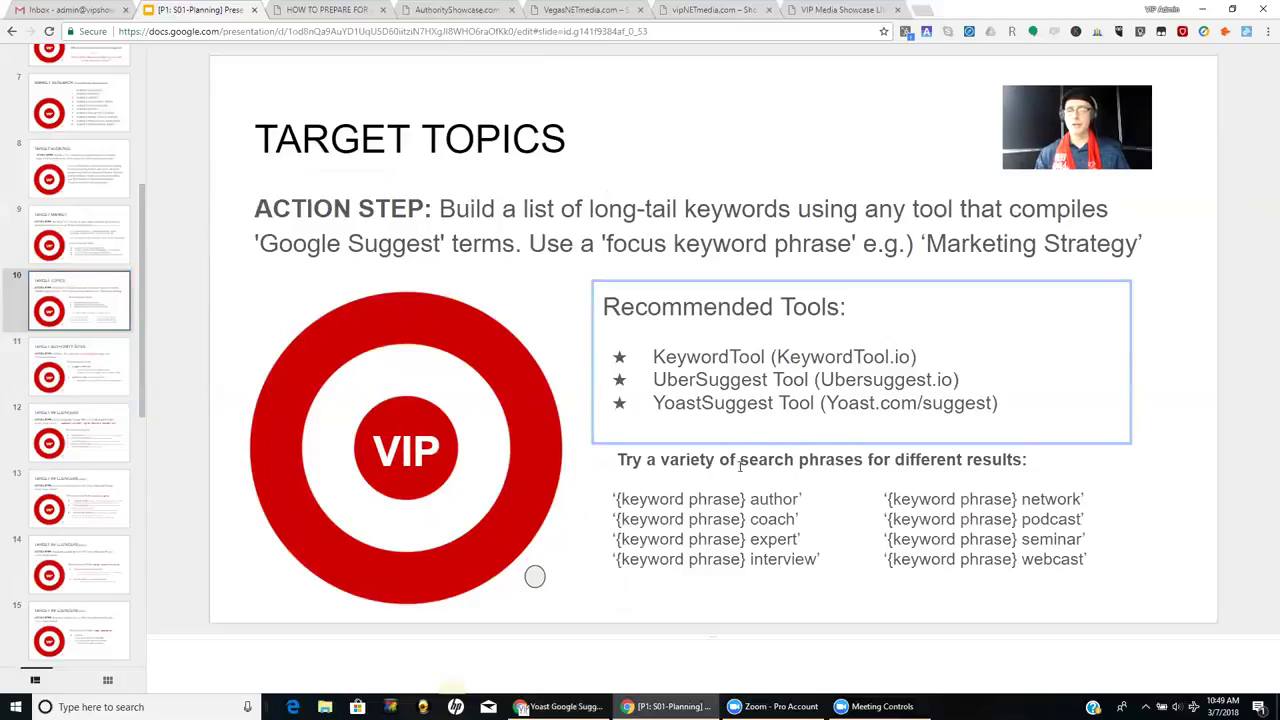
click(806, 498)
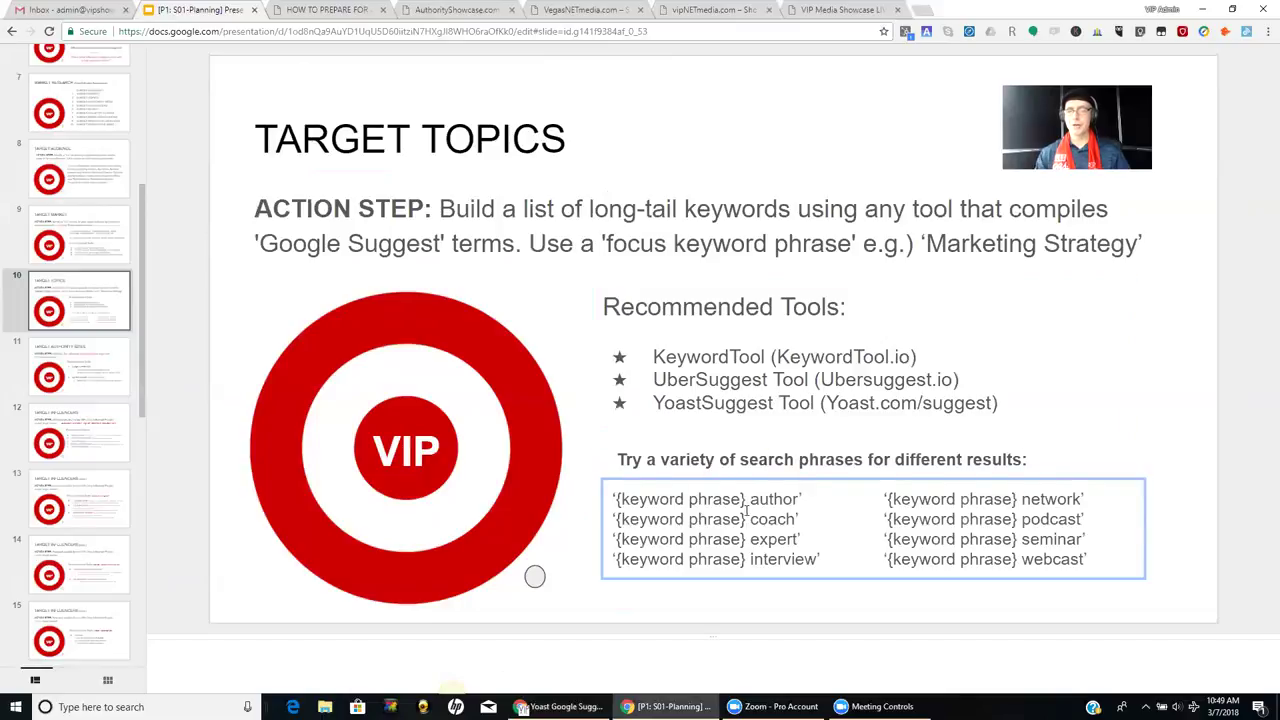
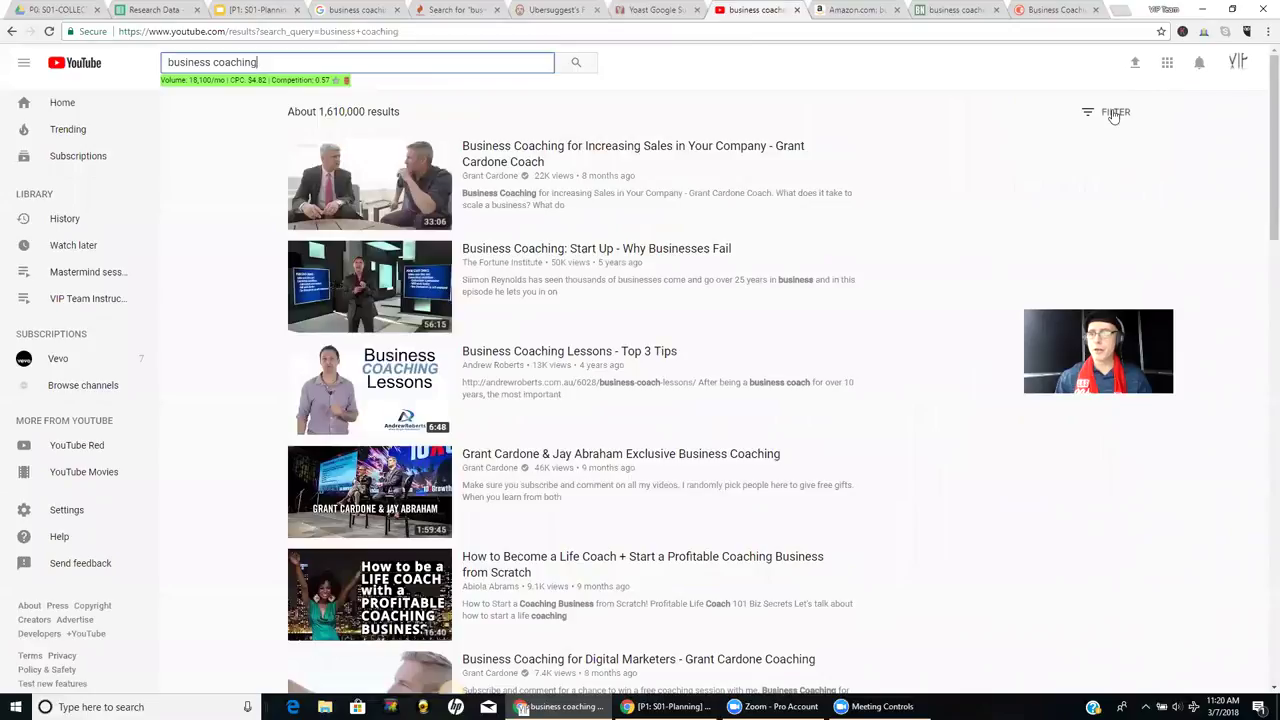
- Sort the YouTube results for "business coaching" by view count and look through the most-viewed videos
click(1110, 115)
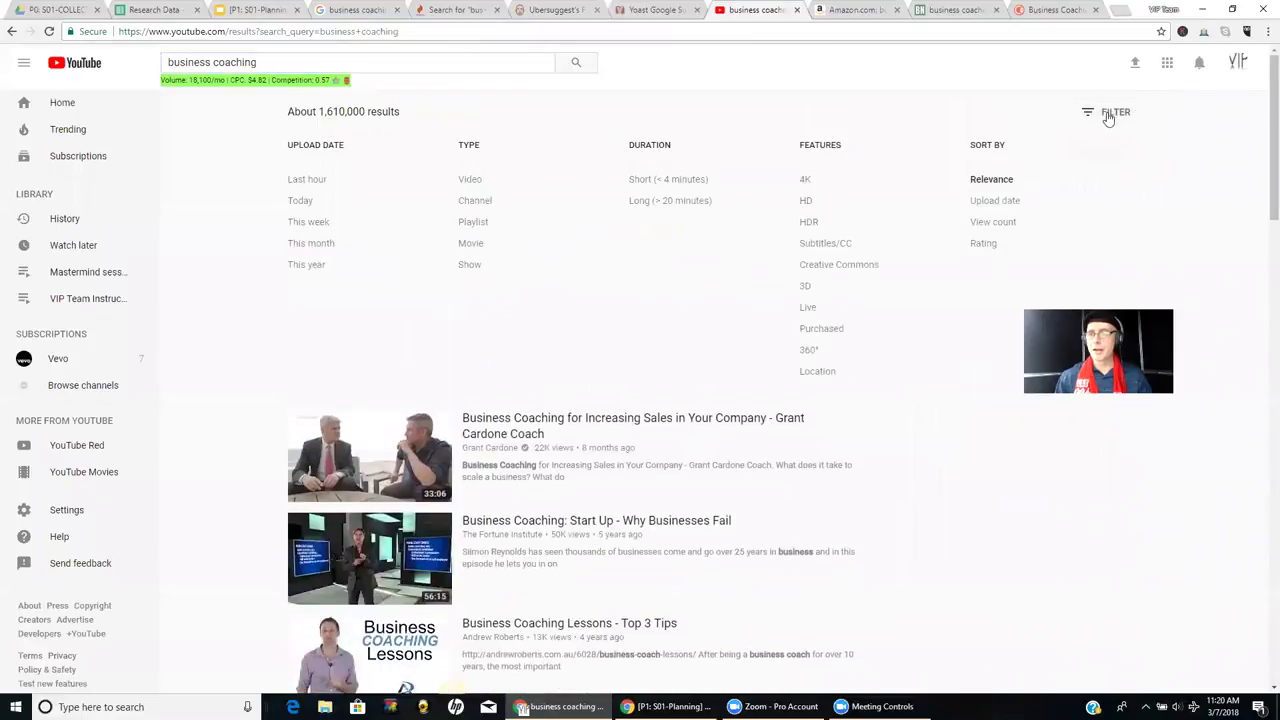
click(997, 228)
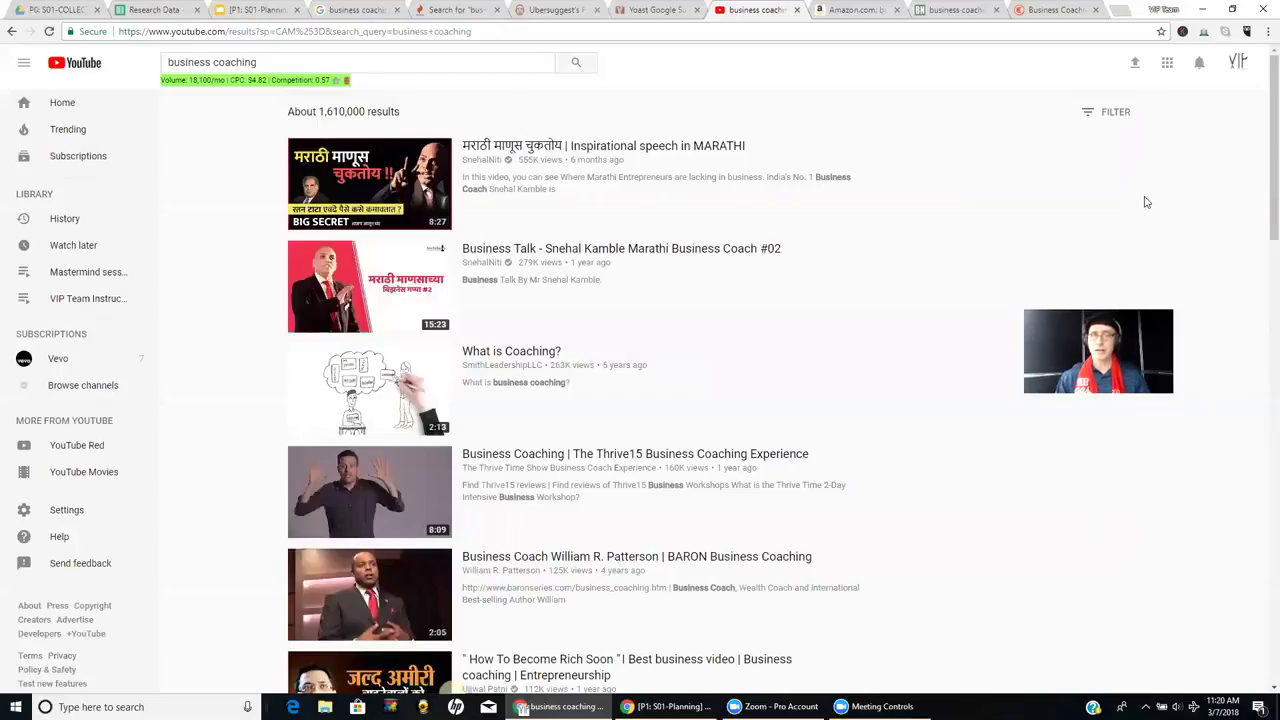
scroll(1108, 250, down, 1)
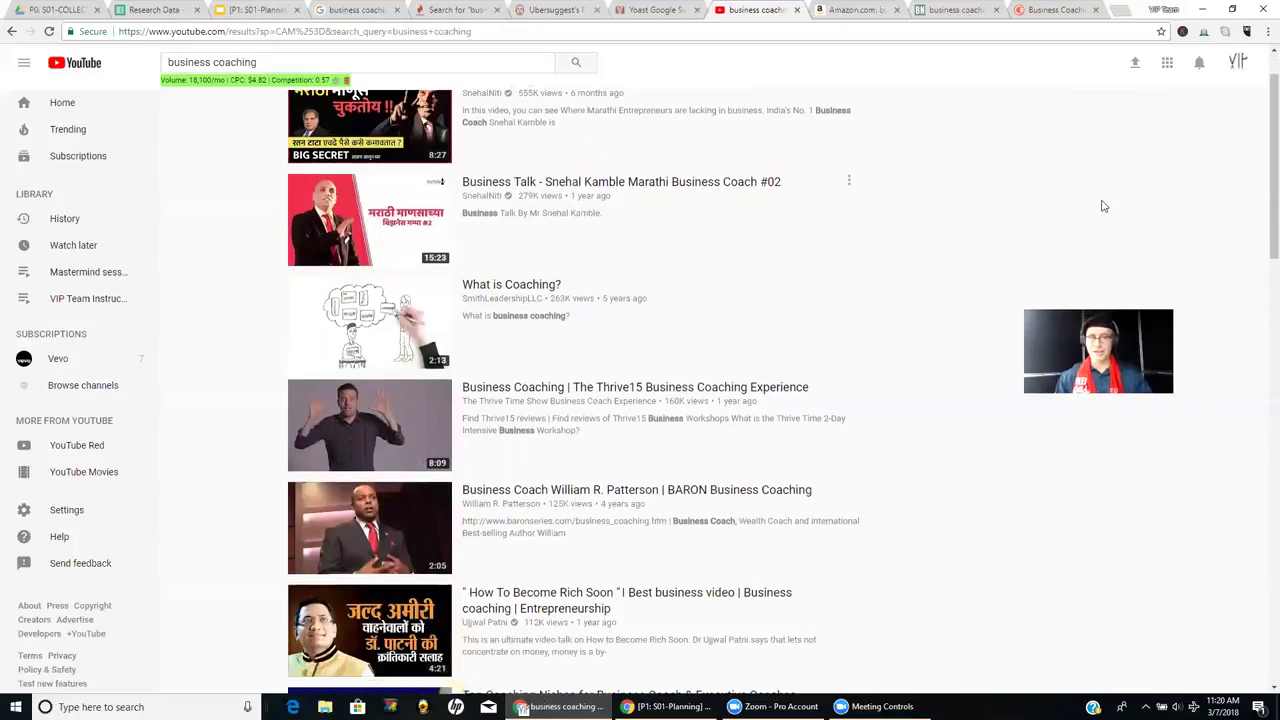
scroll(1103, 206, down, 1)
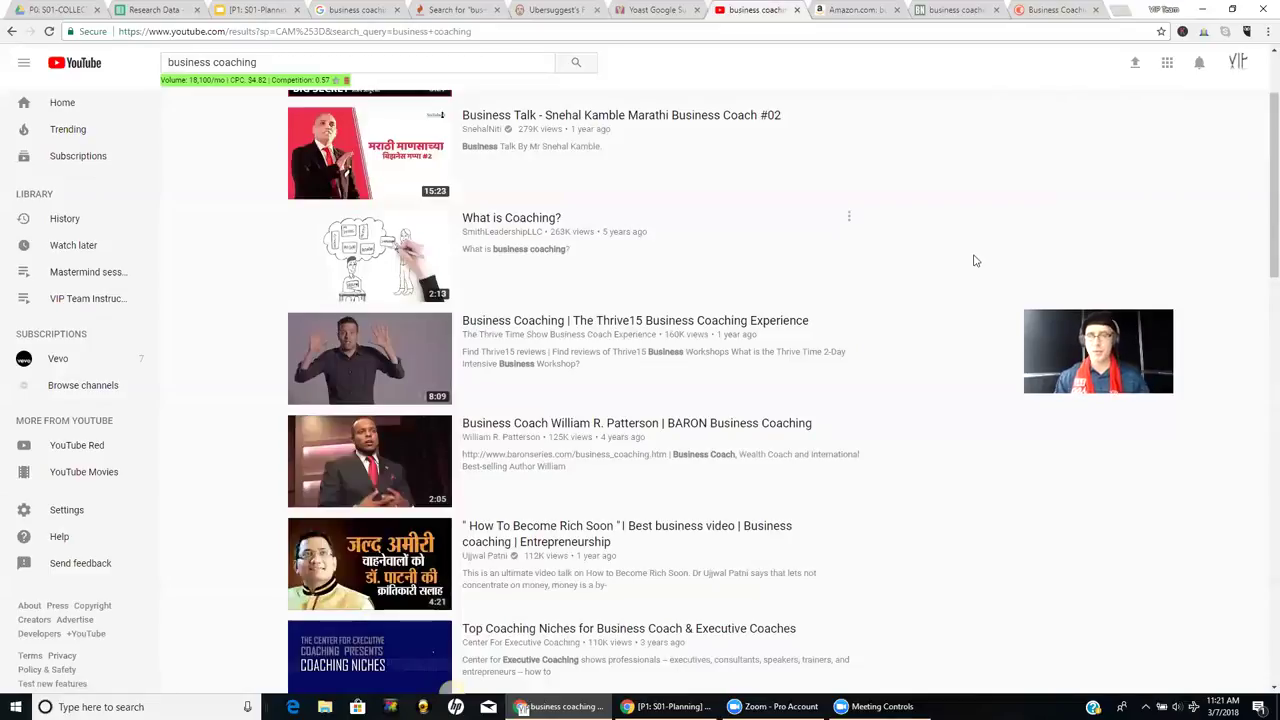
scroll(972, 260, down, 1)
scroll(620, 250, down, 2)
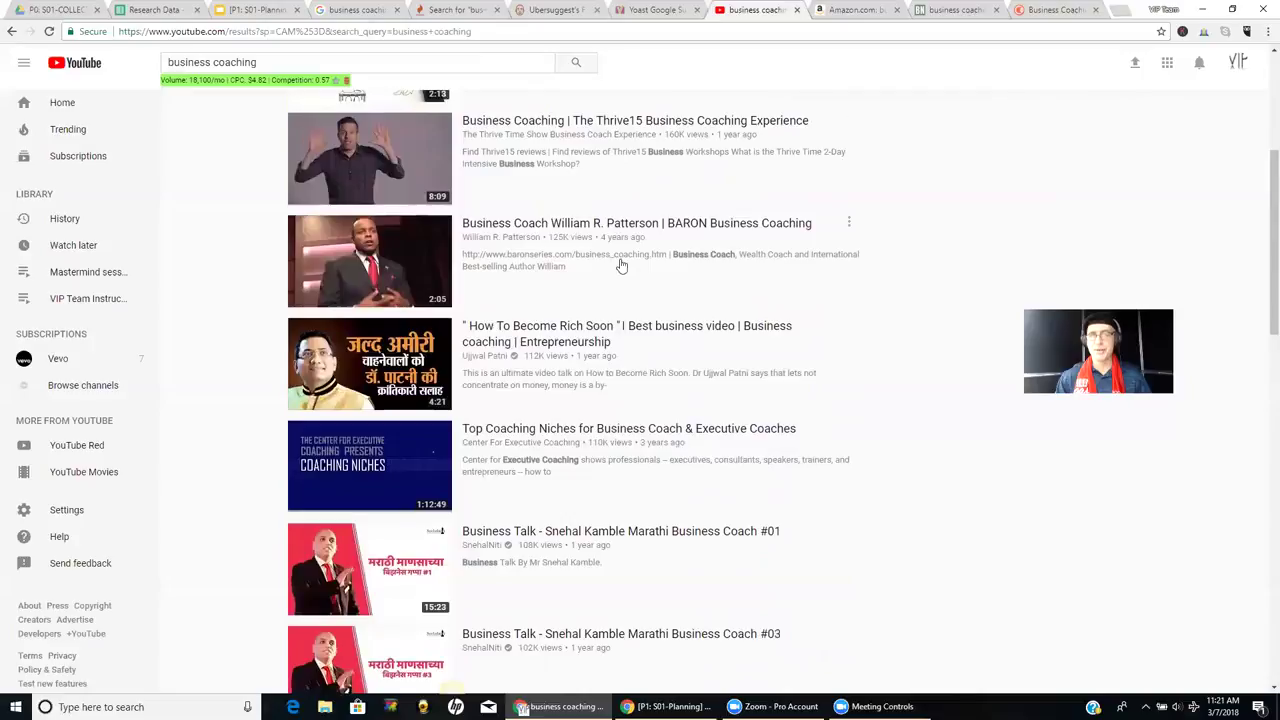
scroll(571, 371, down, 2)
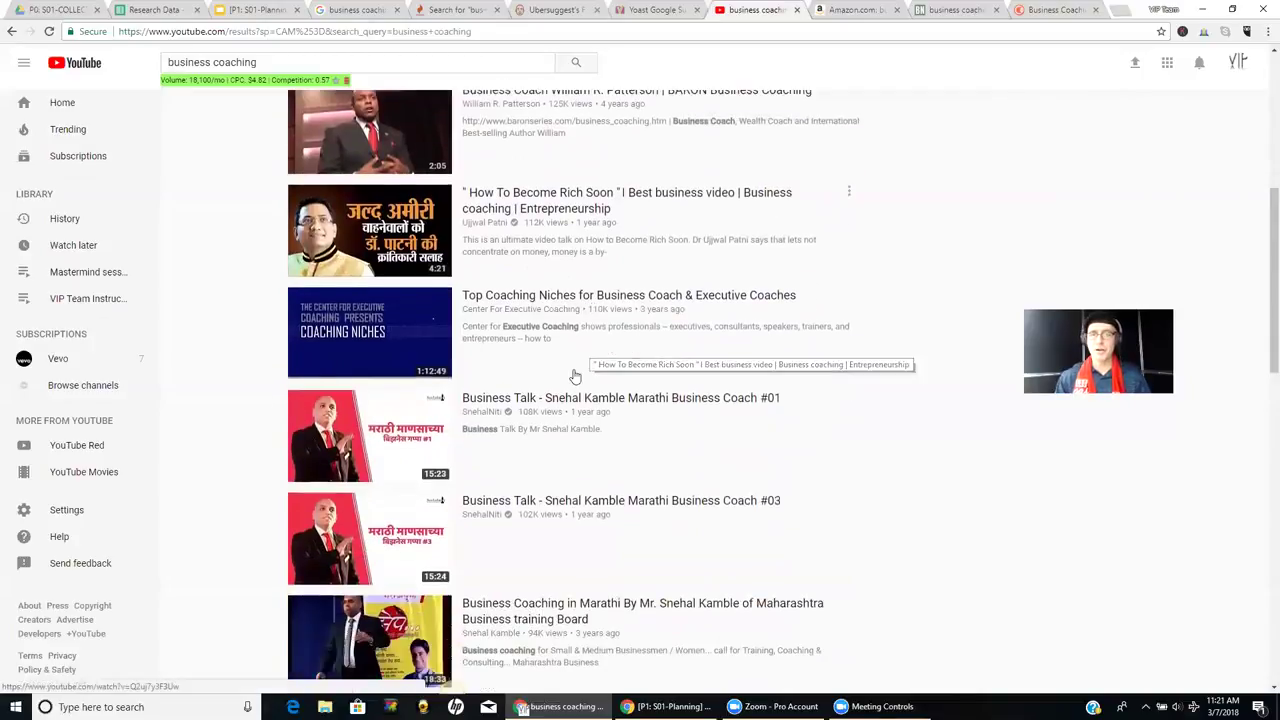
scroll(600, 380, down, 4)
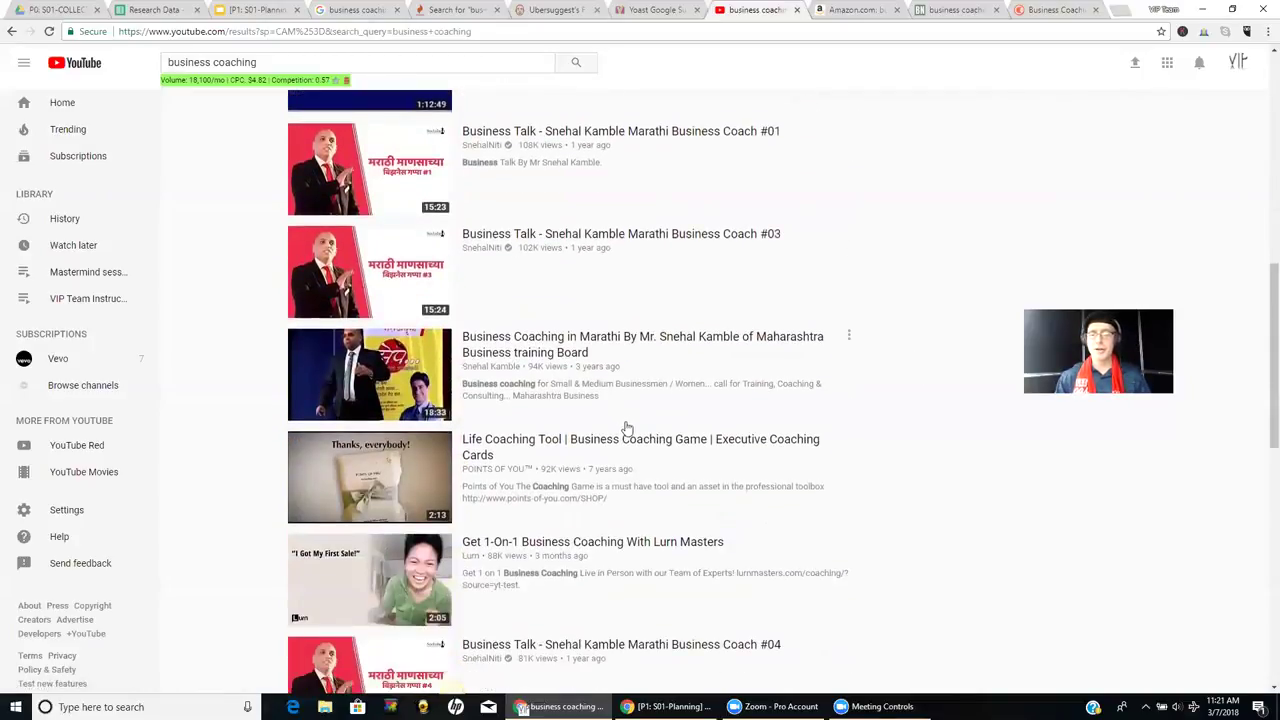
- Compare the titles, channels and view counts of the most-viewed YouTube videos for "business coaching"
scroll(650, 430, up, 3)
scroll(746, 426, down, 5)
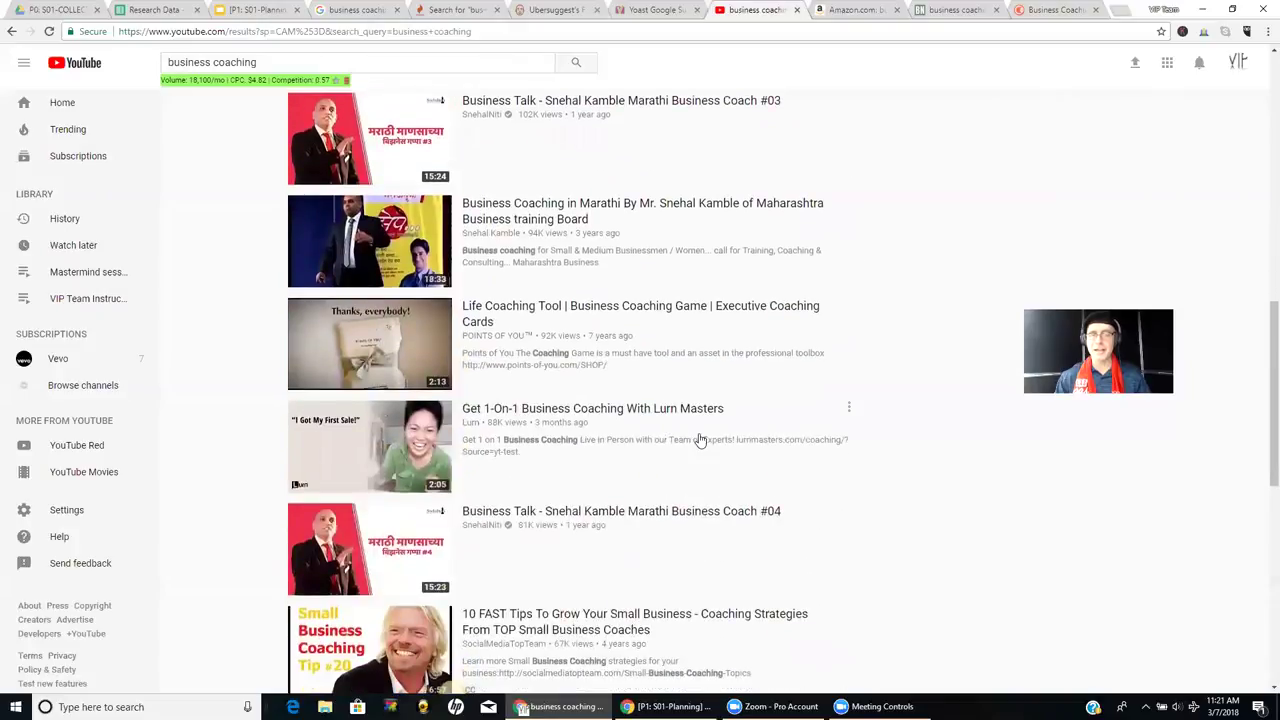
scroll(700, 440, up, 5)
scroll(700, 442, down, 6)
scroll(698, 437, up, 14)
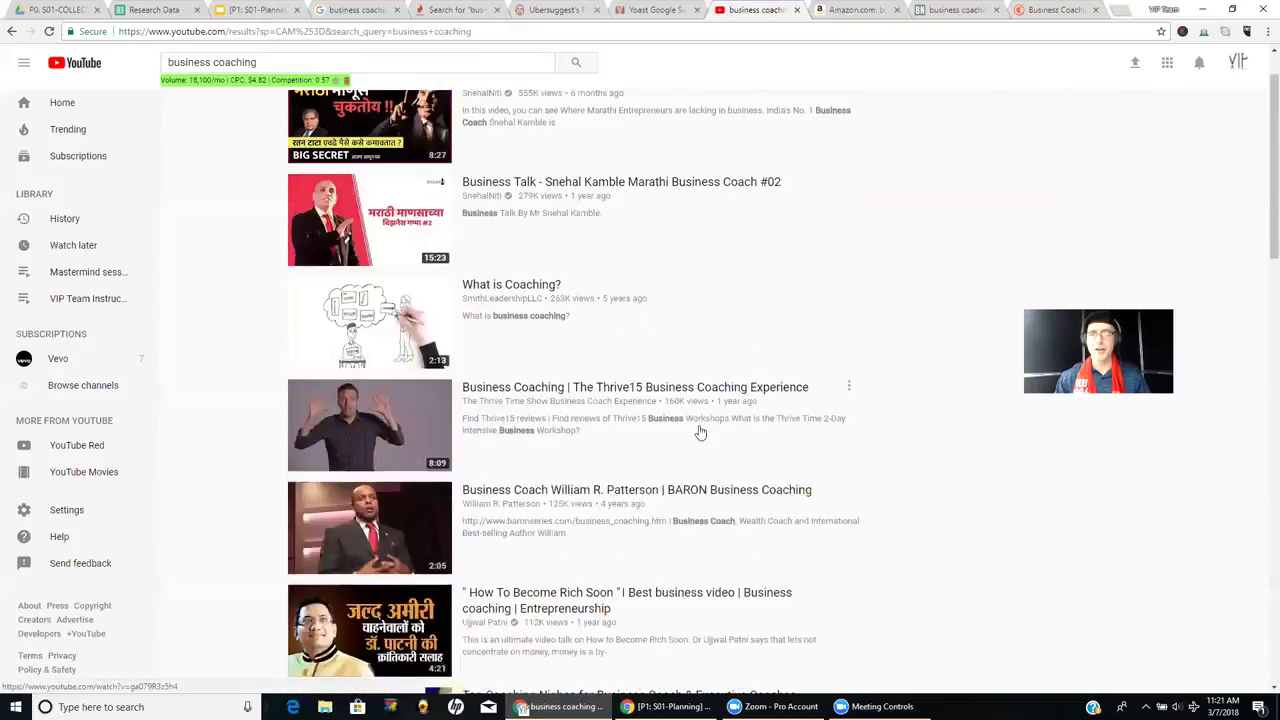
- Switch to the Google Slides presentation and copy the names Tony Robbins, Les Brown, Brian Tracy, Bob Proctor from slide 18
click(521, 707)
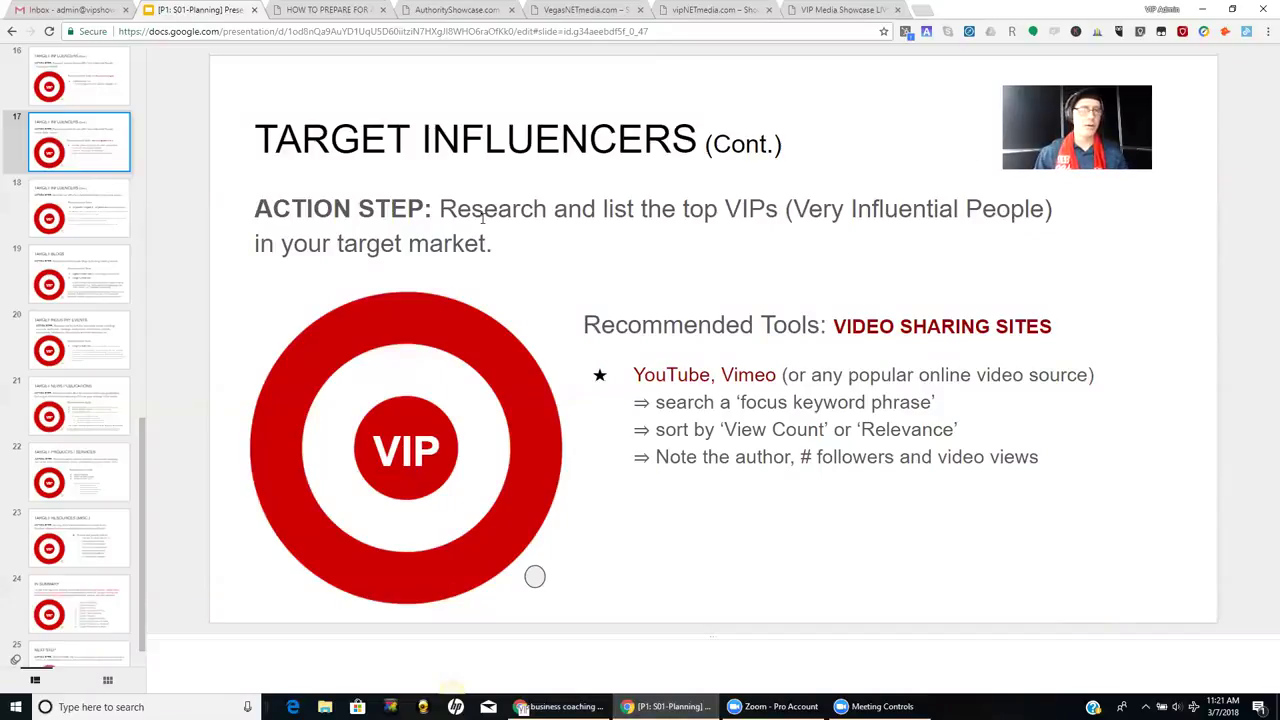
click(72, 203)
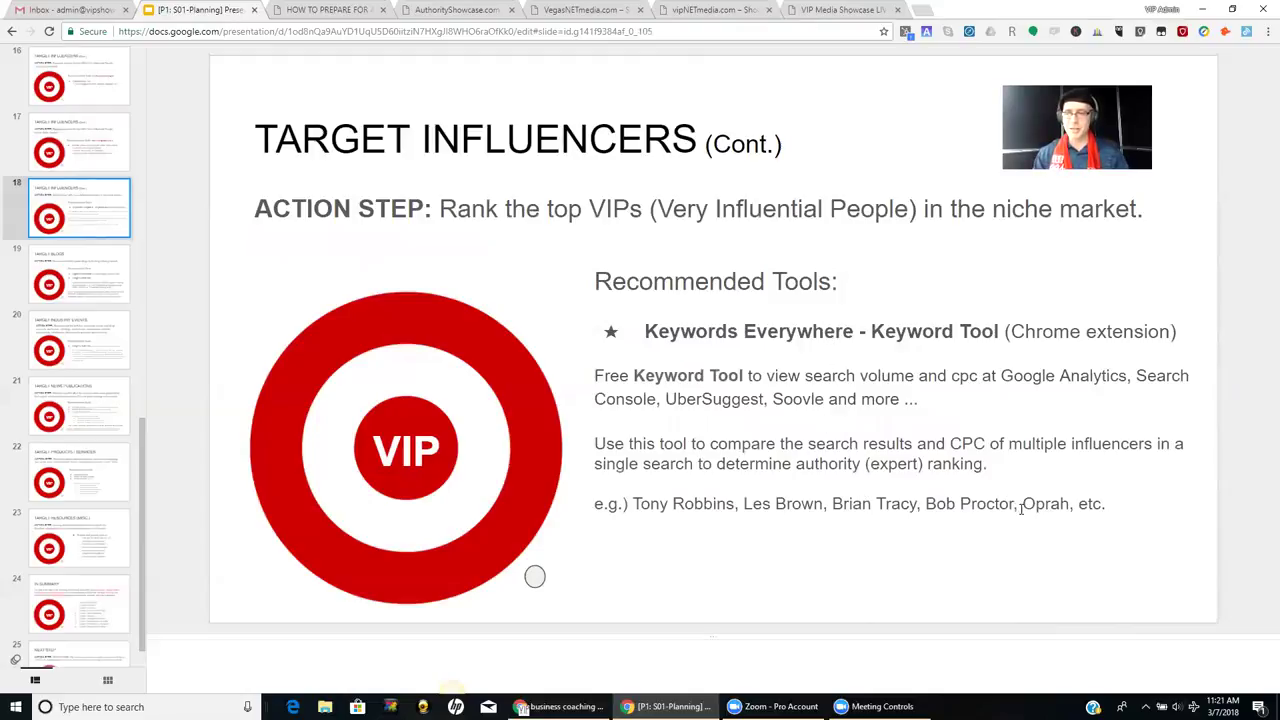
drag(1015, 505, 631, 503)
key(ctrl+c)
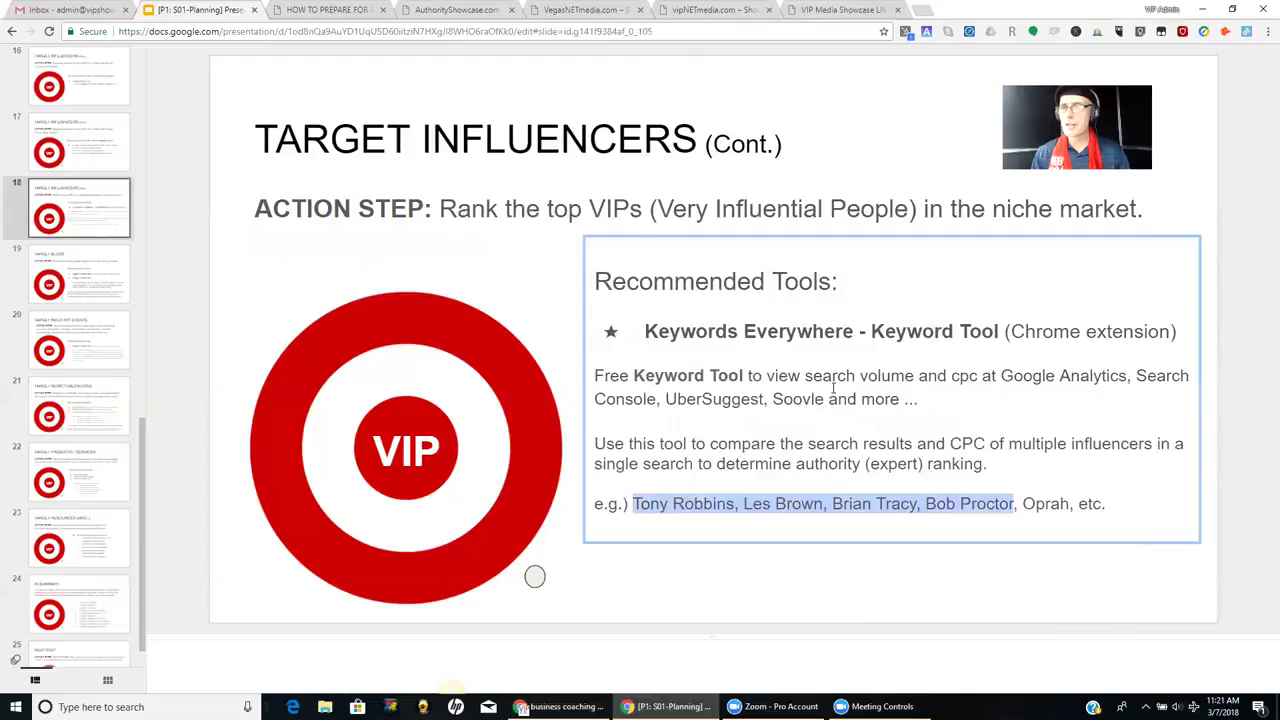
- Get metrics for the copied names Tony Robbins, Les Brown, Brian Tracy and Bob Proctor with the Keywords Everywhere bulk keyword upload
click(1078, 34)
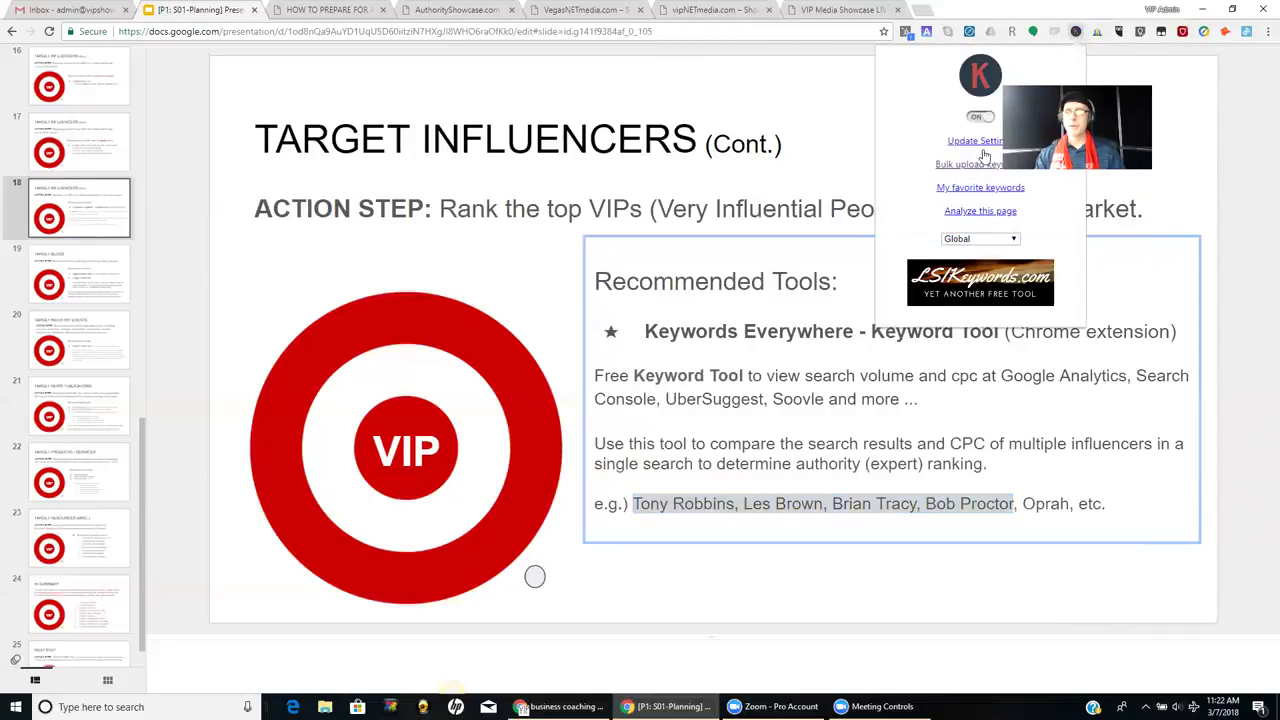
click(970, 165)
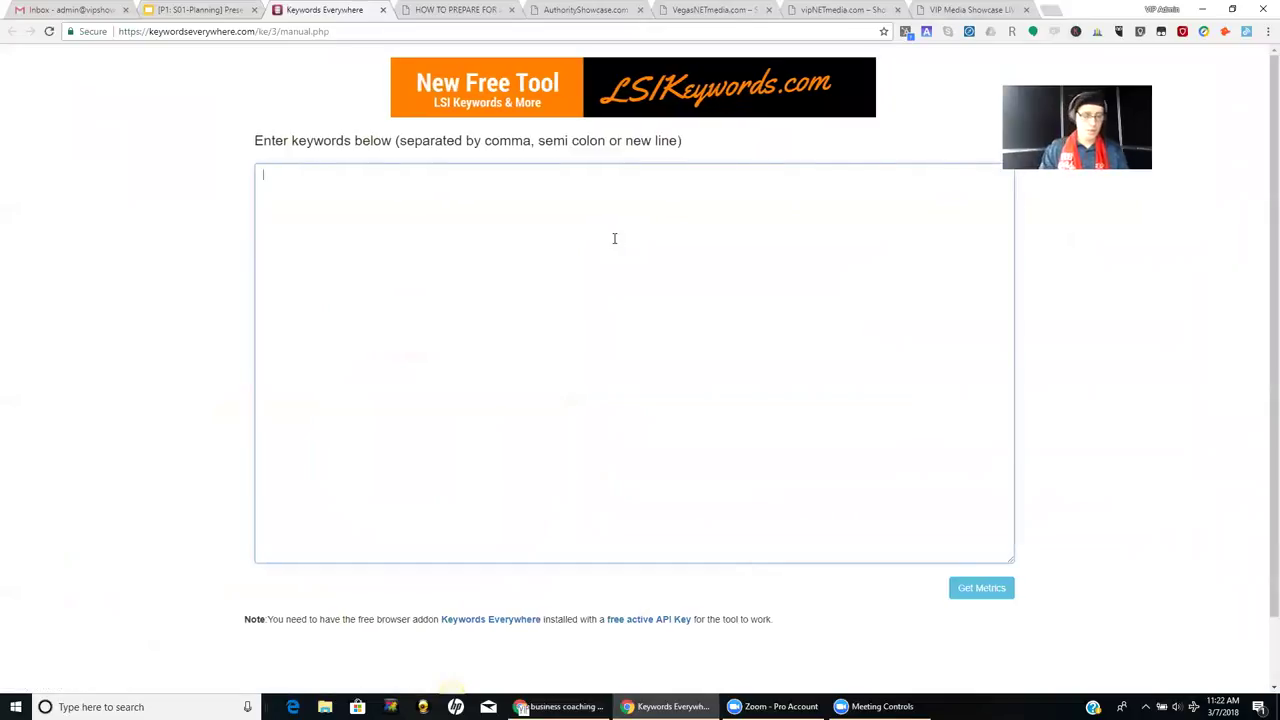
key(ctrl+v)
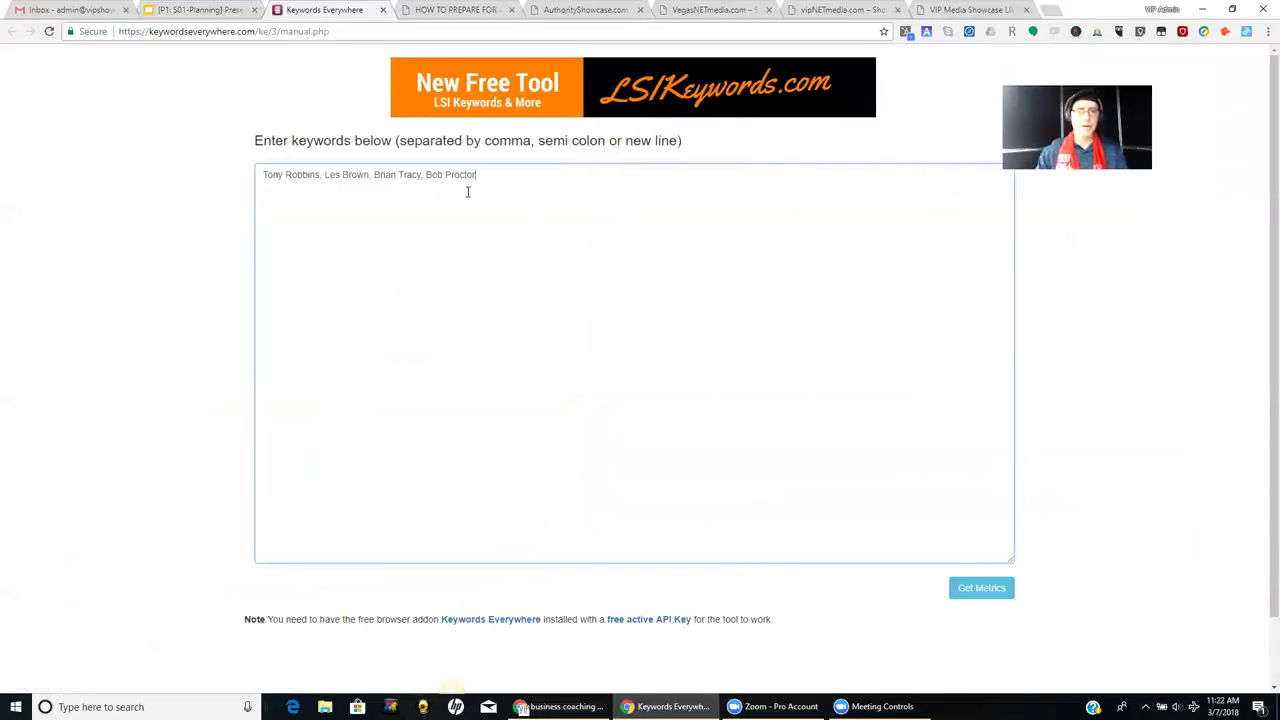
click(981, 588)
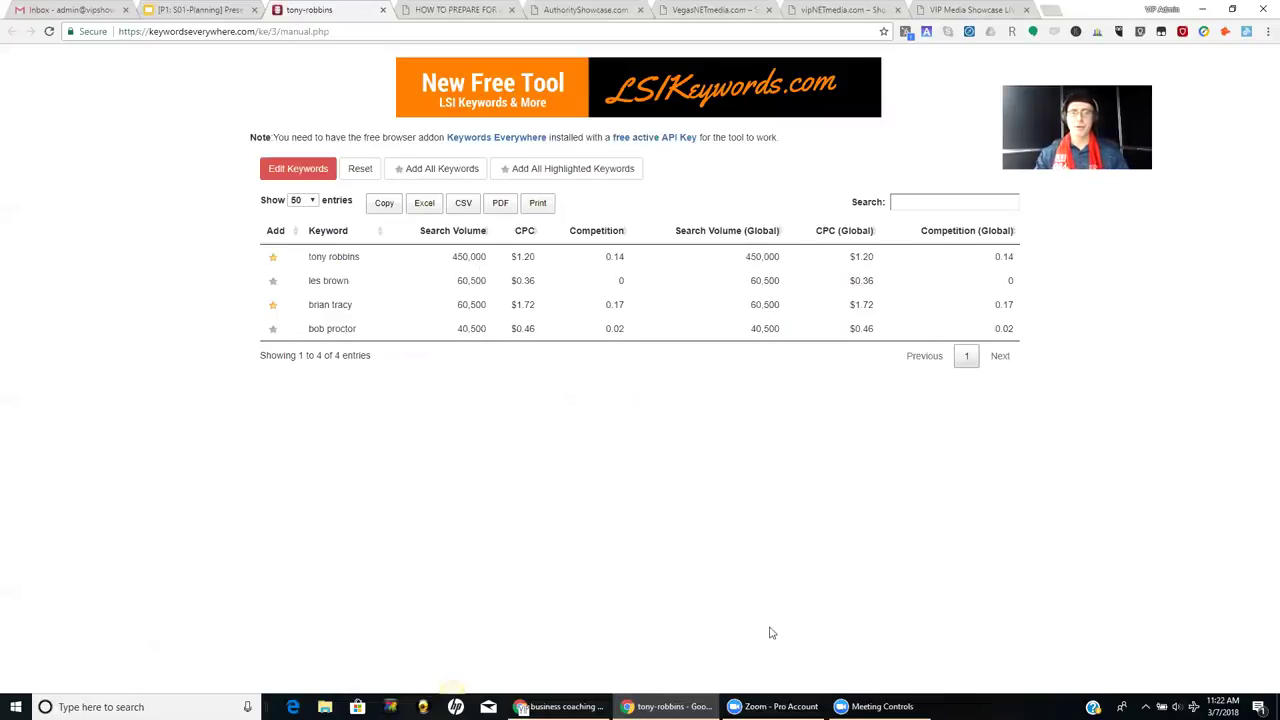
- Return to the presentation in the other browser window and review the Target News Publications, Target Industry Events and Target Blogs slides
mouse_move(665, 706)
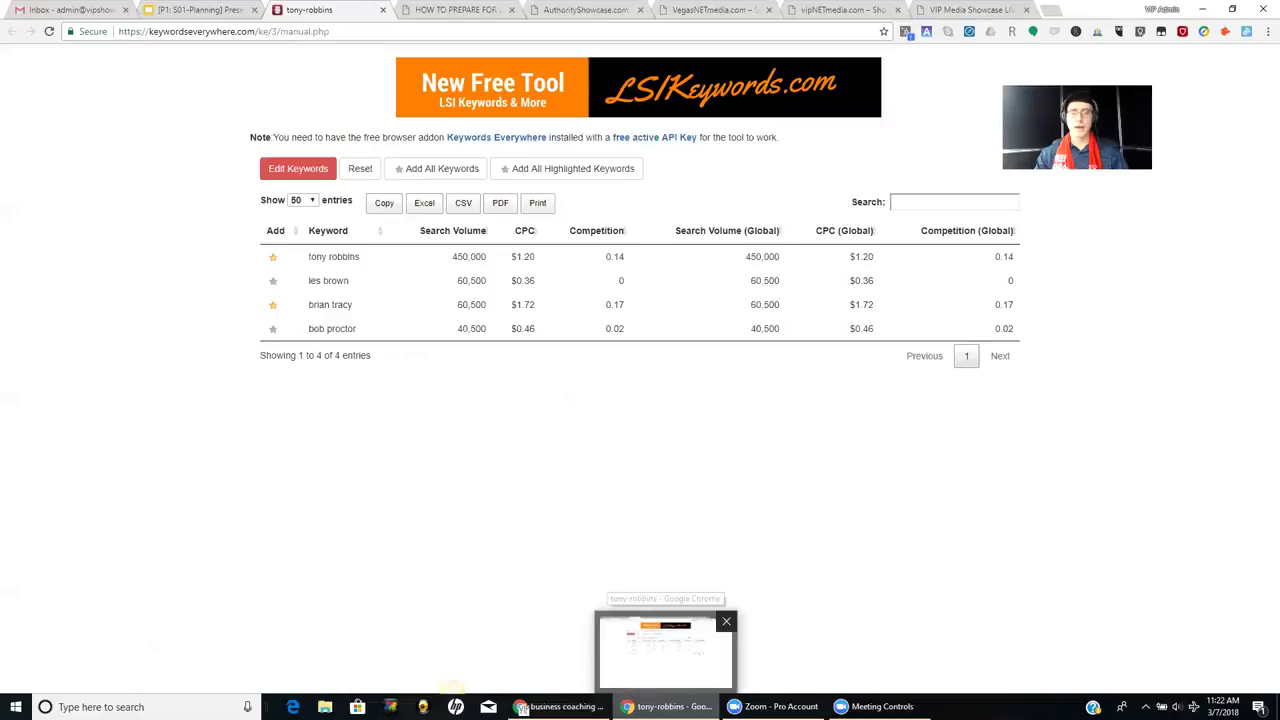
click(560, 706)
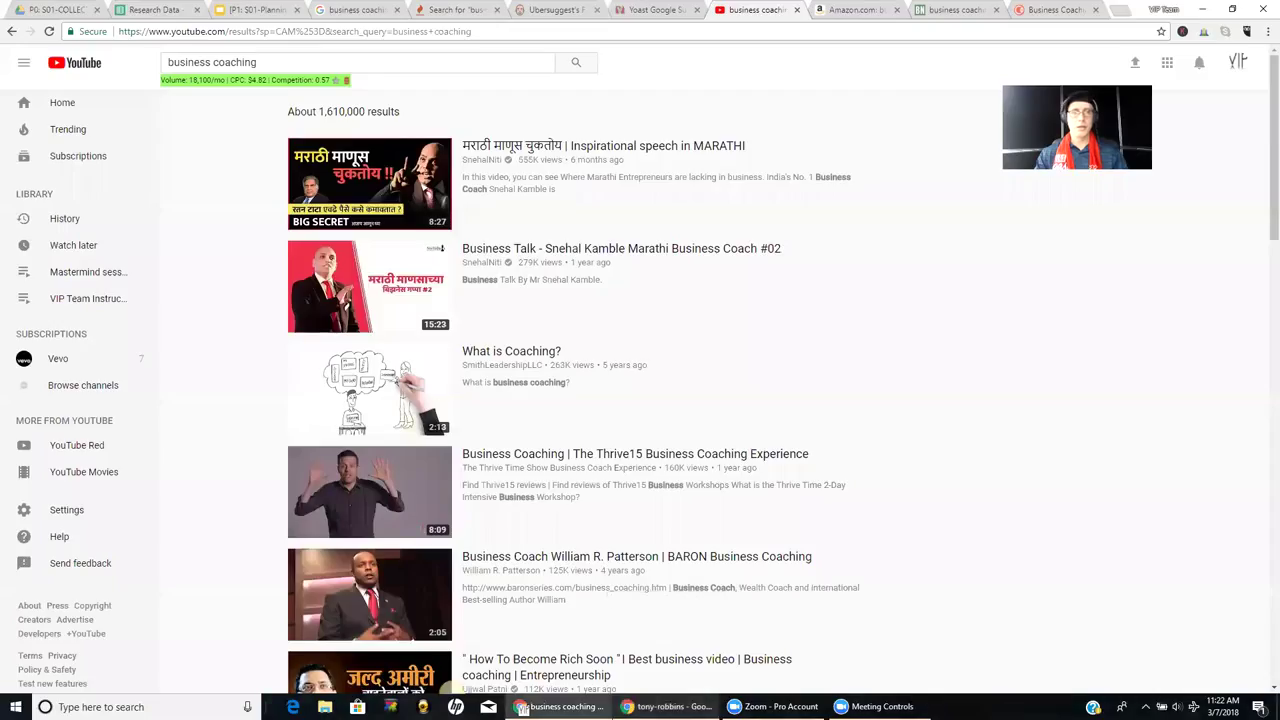
click(268, 17)
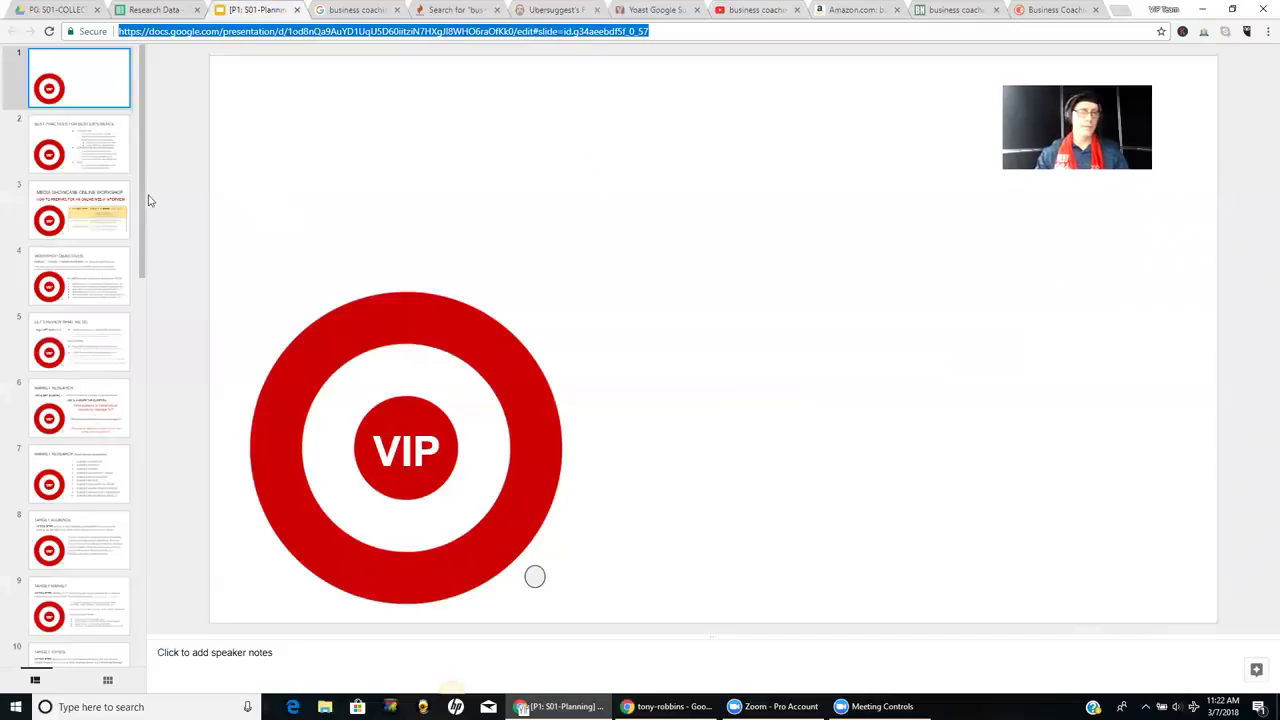
drag(143, 213, 191, 634)
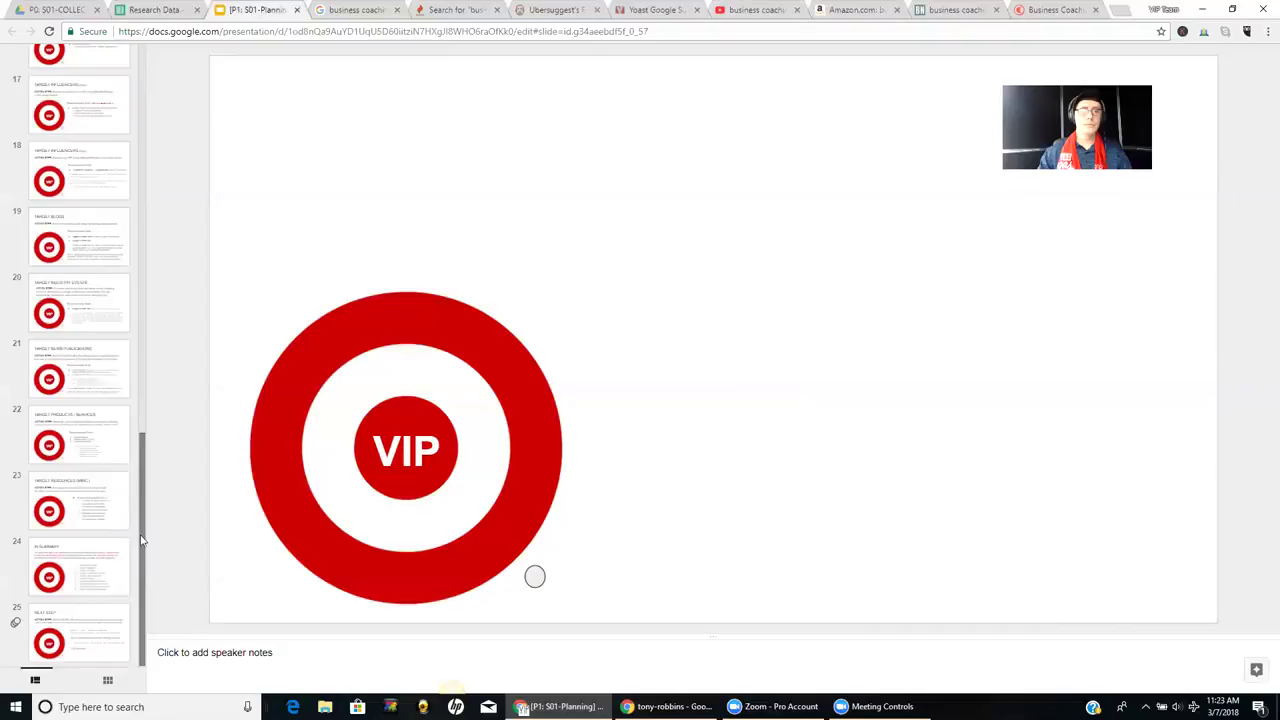
scroll(143, 530, up, 1)
scroll(143, 530, down, 1)
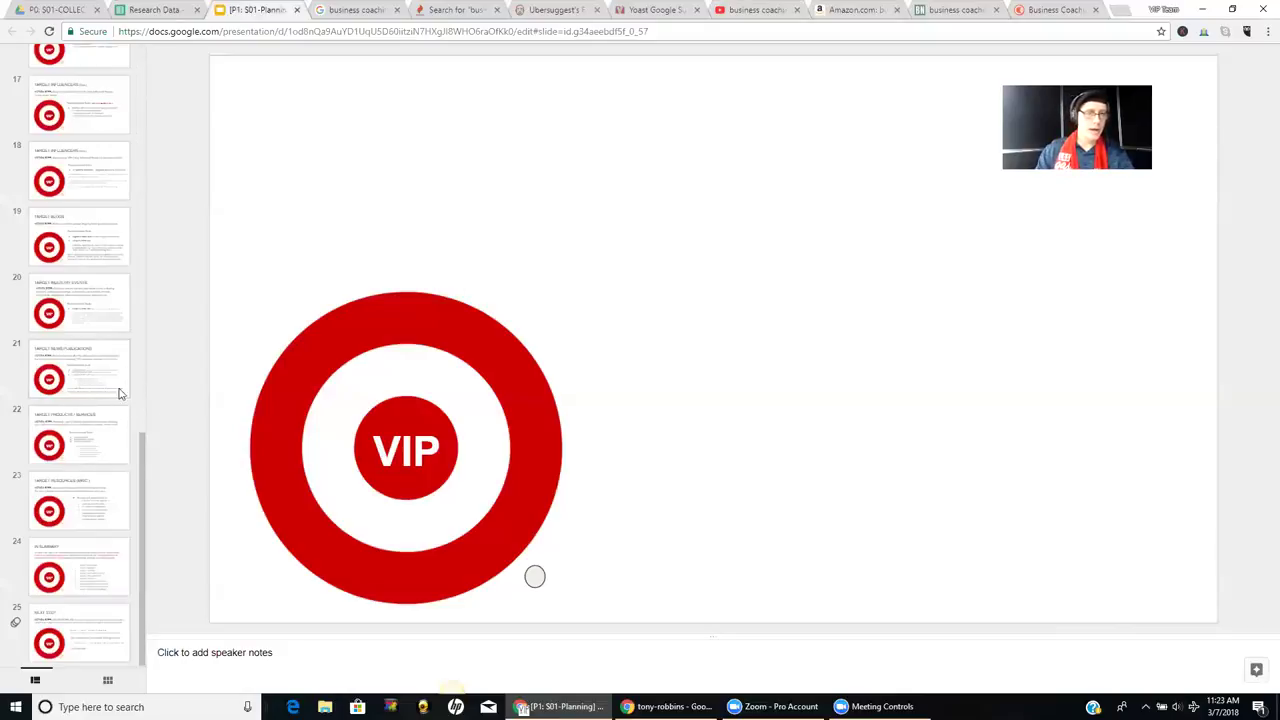
click(73, 385)
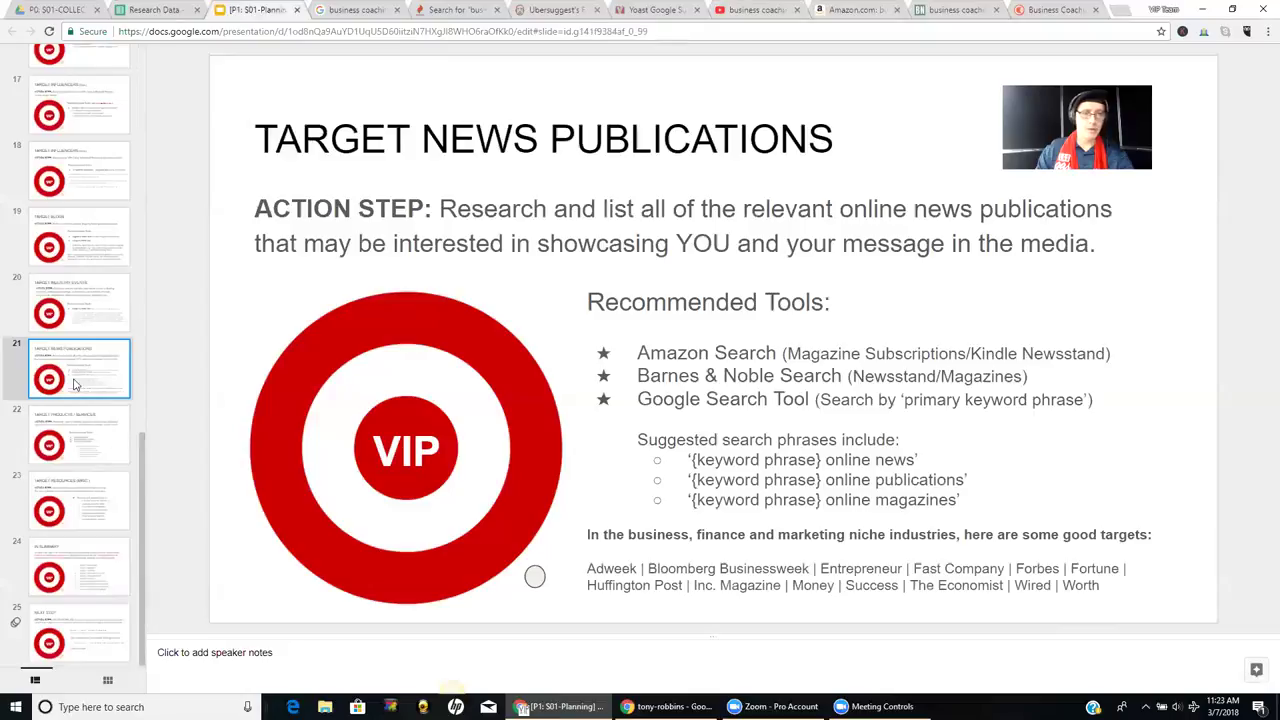
click(75, 322)
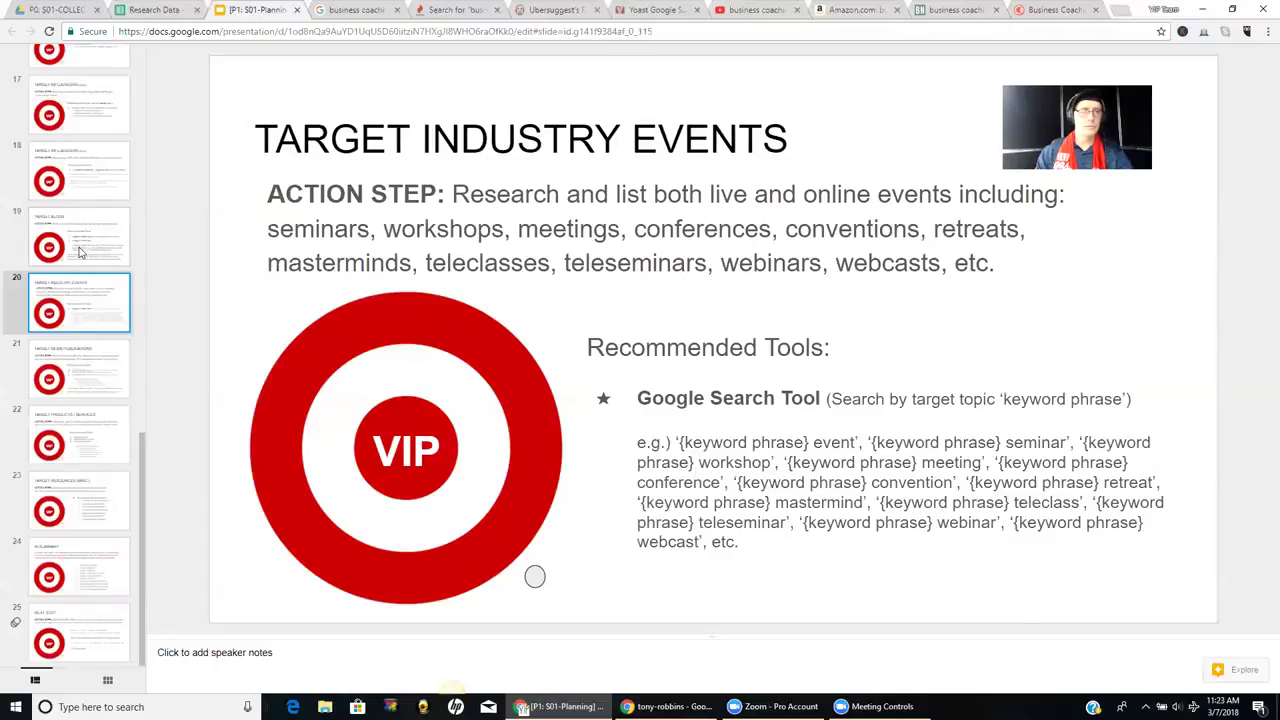
click(80, 252)
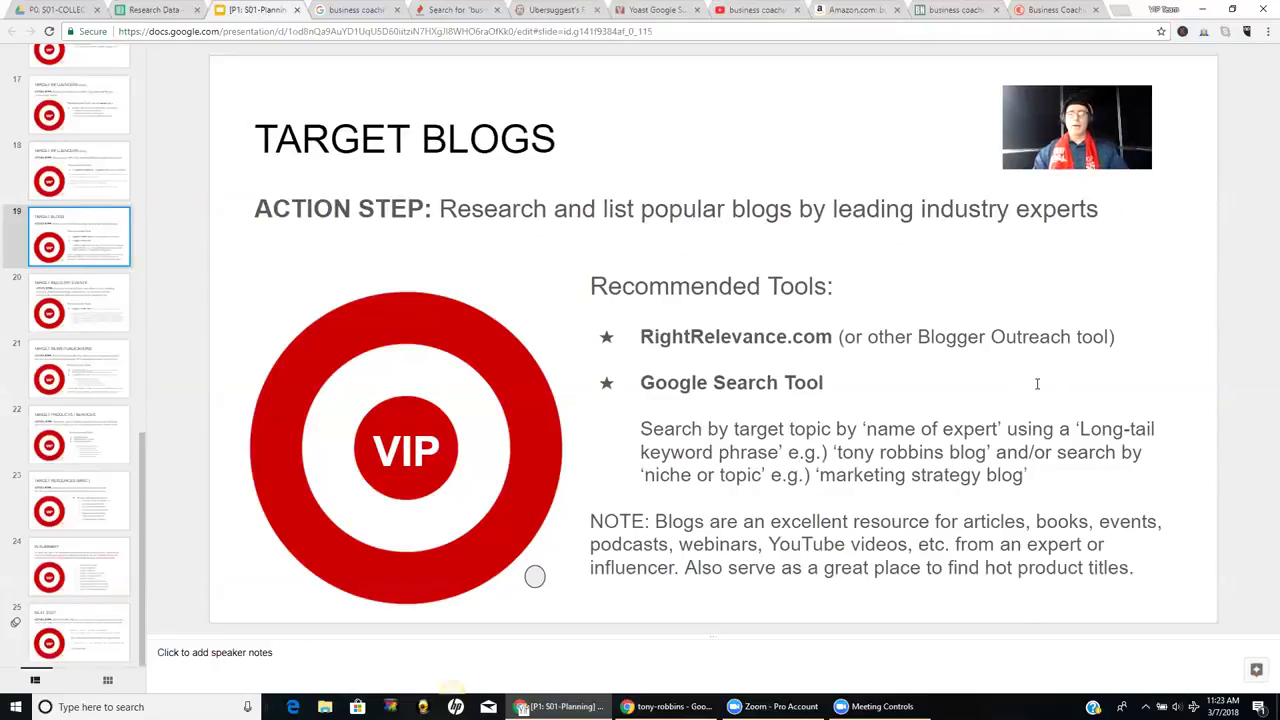